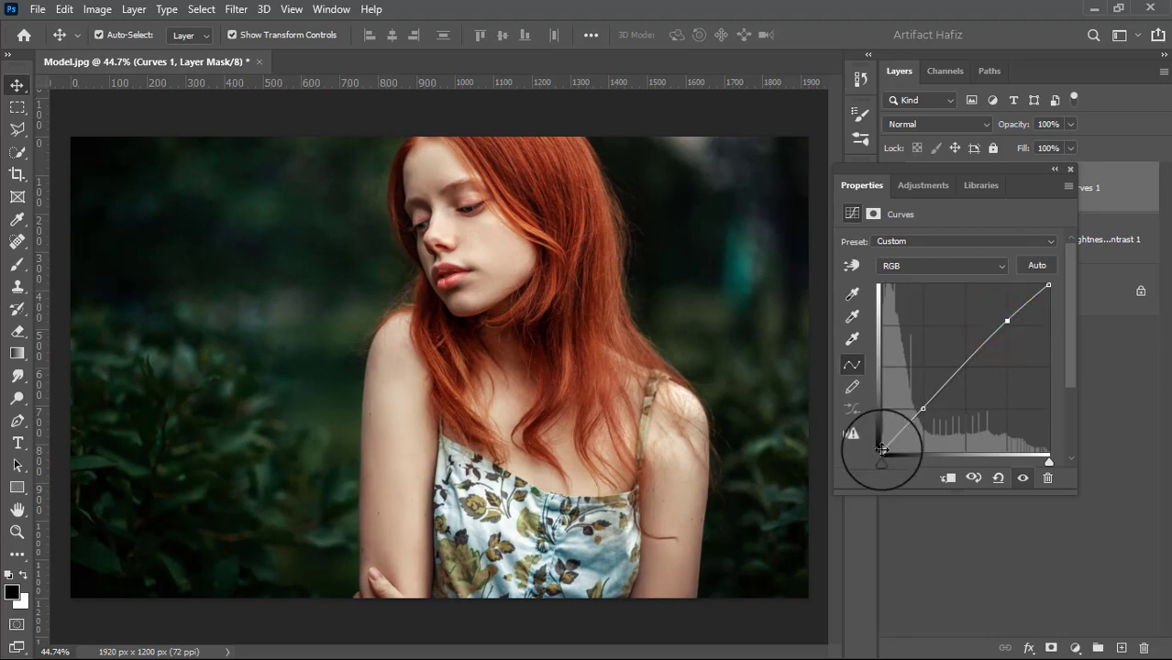
# Raise the black point of the Curves 1 RGB curve to lift the shadows, and close the curve's properties
pyautogui.moveTo(881, 449); pyautogui.dragTo(863, 436)
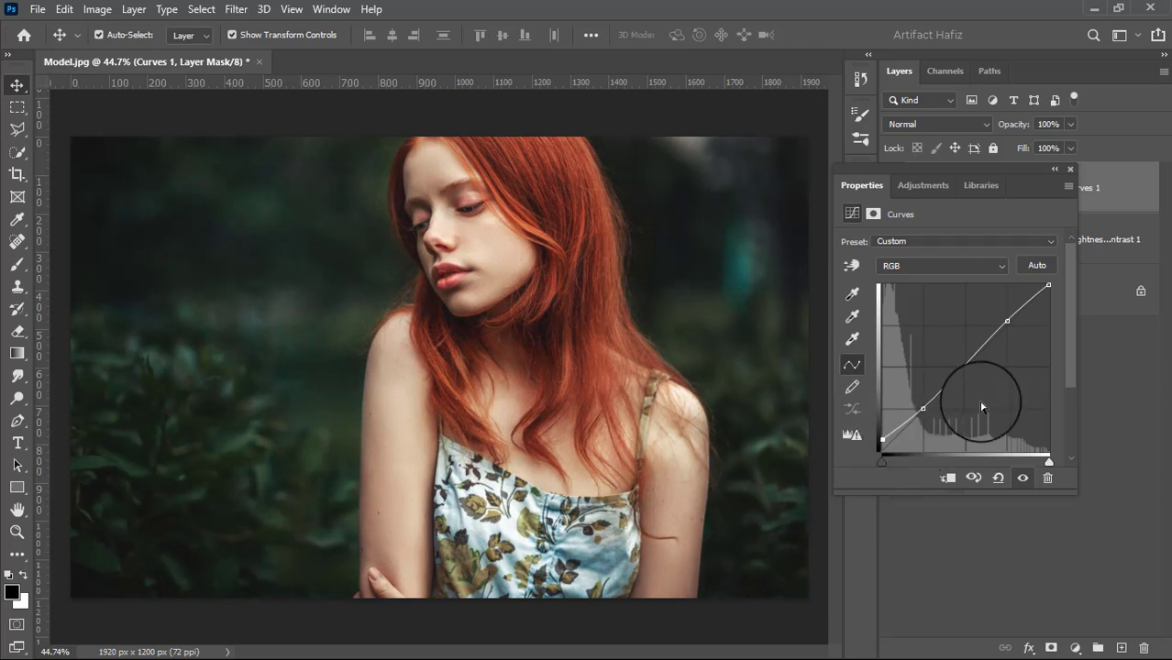
pyautogui.click(1070, 171)
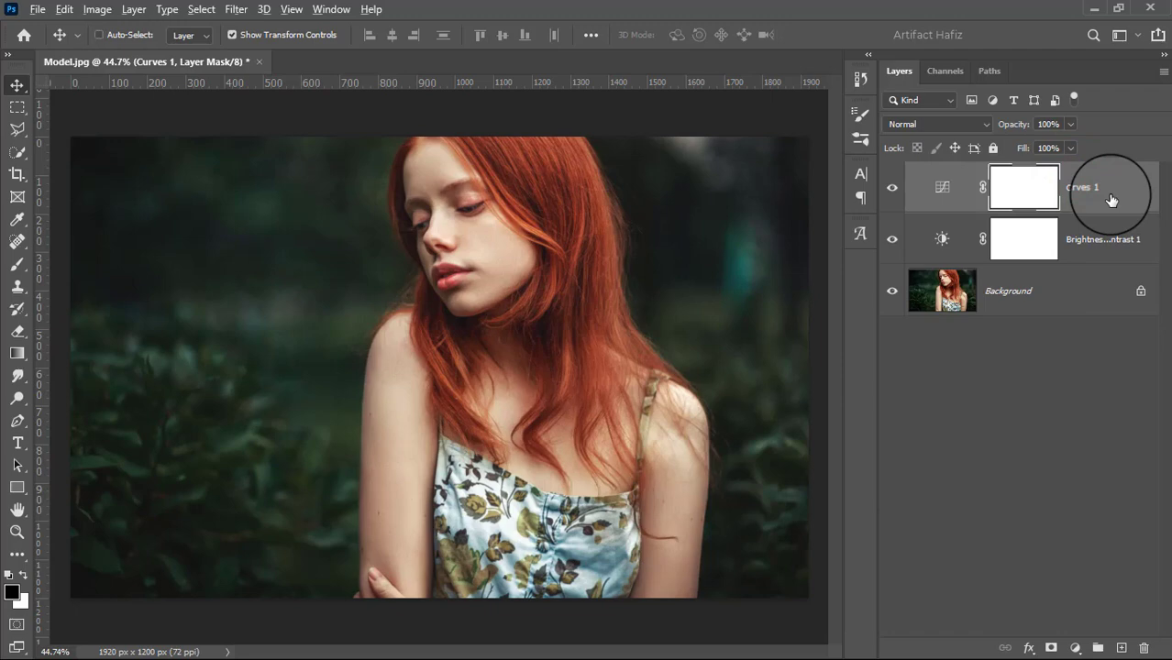
# Stamp all visible layers into a new top layer and convert it for smart filters
pyautogui.hotkey('ctrl', 'alt', 'shift', 'e')
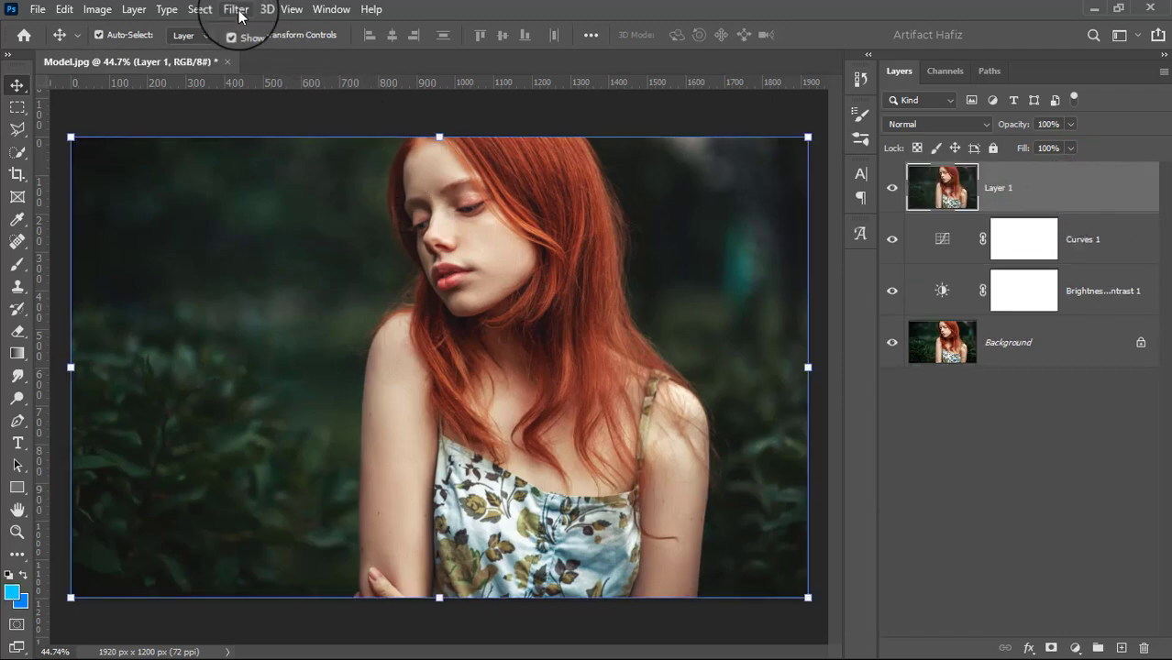
pyautogui.click(237, 11)
pyautogui.click(257, 53)
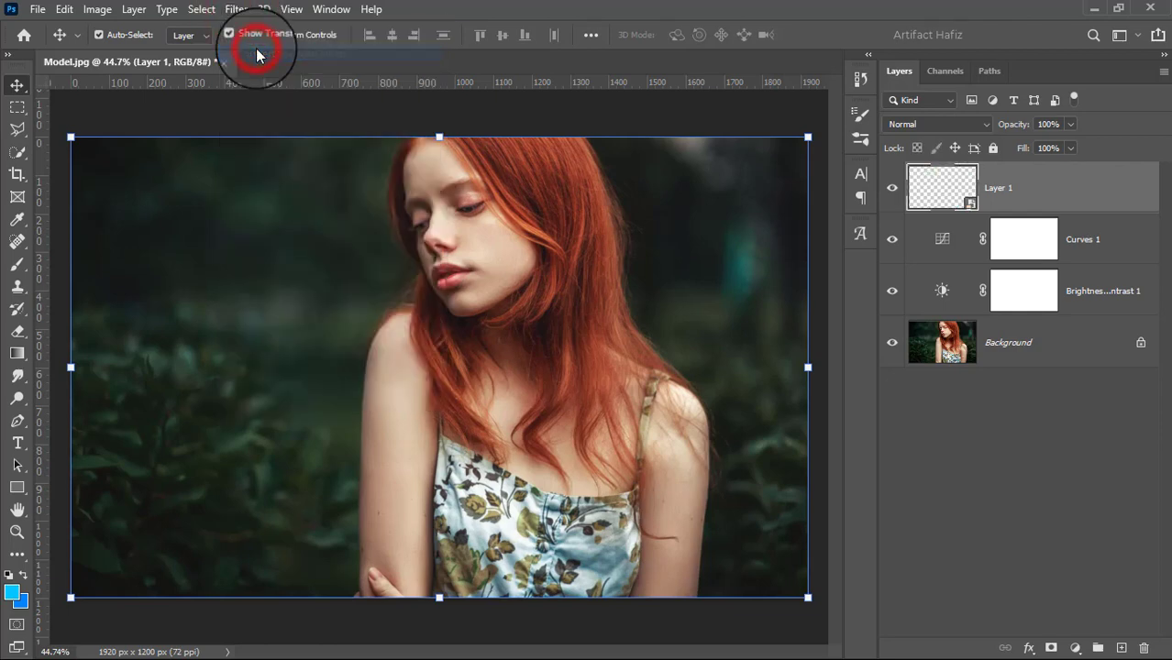
# Apply a Gaussian Blur with a 2.3 pixel radius to Layer 1 and compare the image with the layer hidden and shown
pyautogui.click(237, 9)
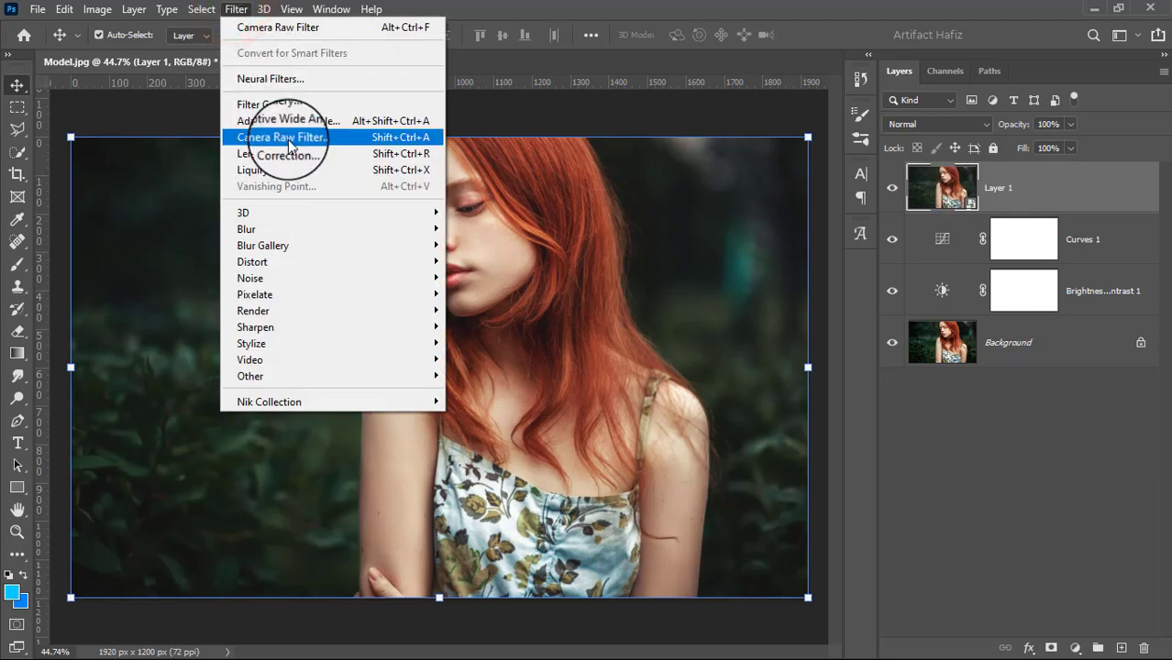
pyautogui.moveTo(413, 231)
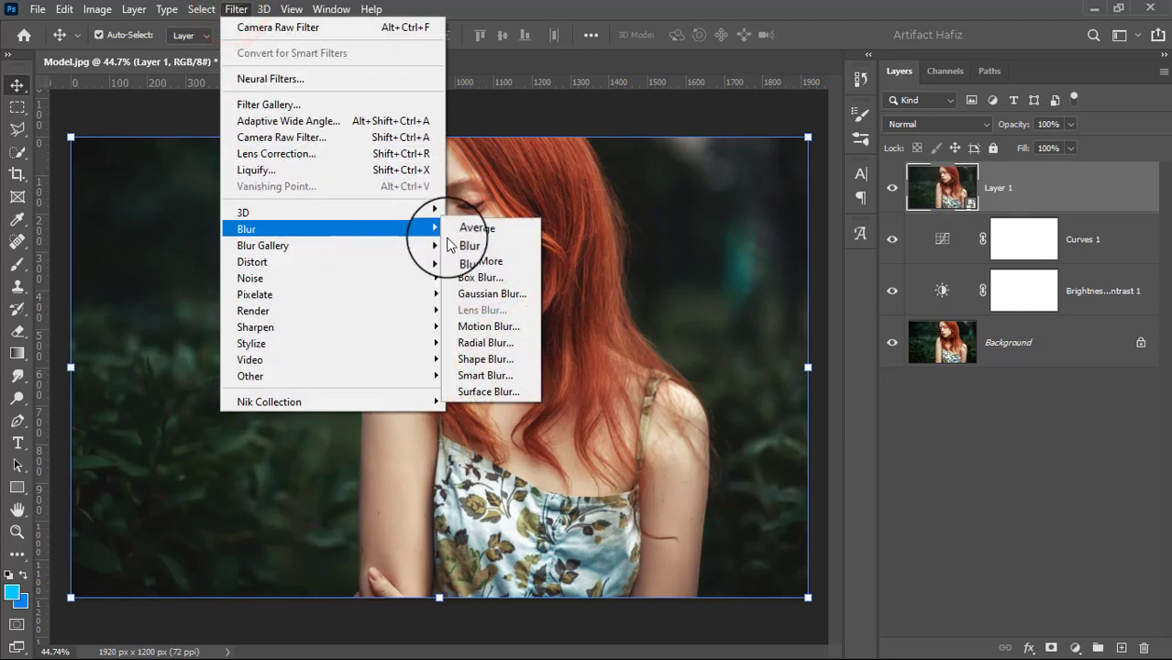
pyautogui.click(489, 295)
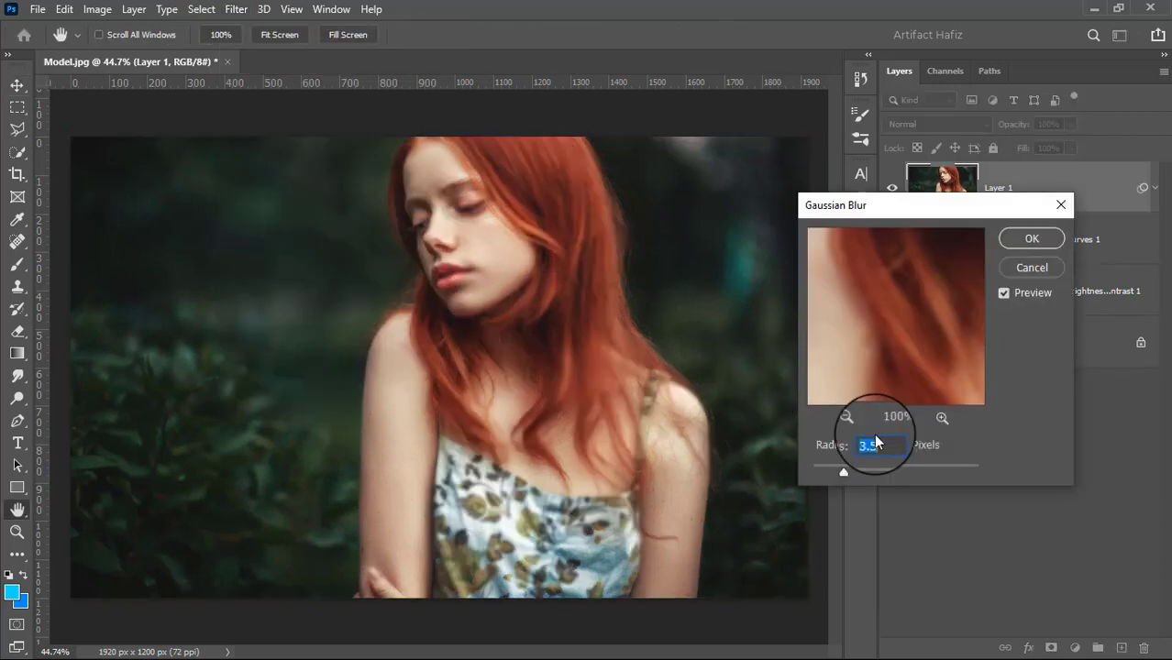
pyautogui.moveTo(845, 469); pyautogui.dragTo(831, 474)
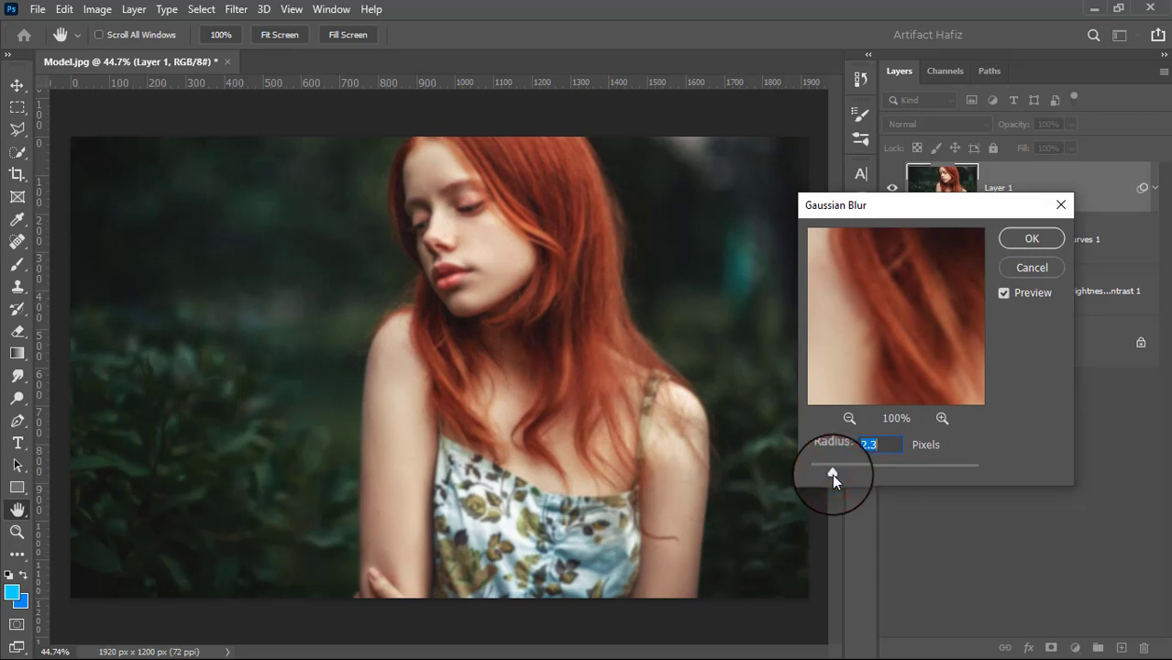
pyautogui.click(1027, 239)
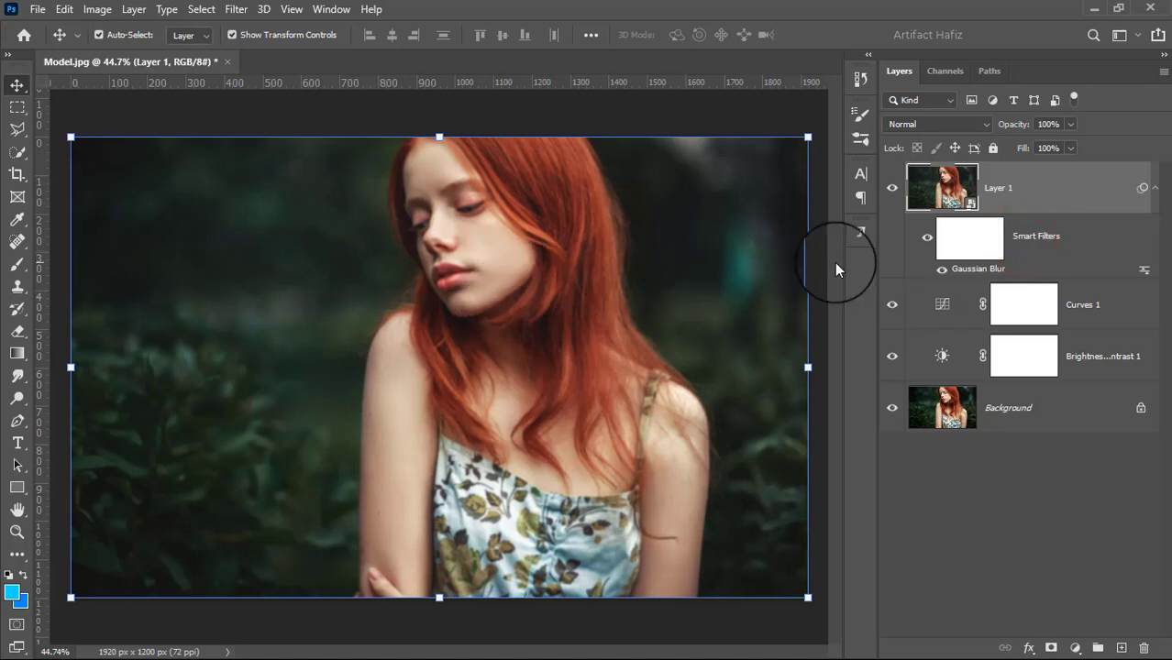
pyautogui.click(892, 188)
pyautogui.click(892, 189)
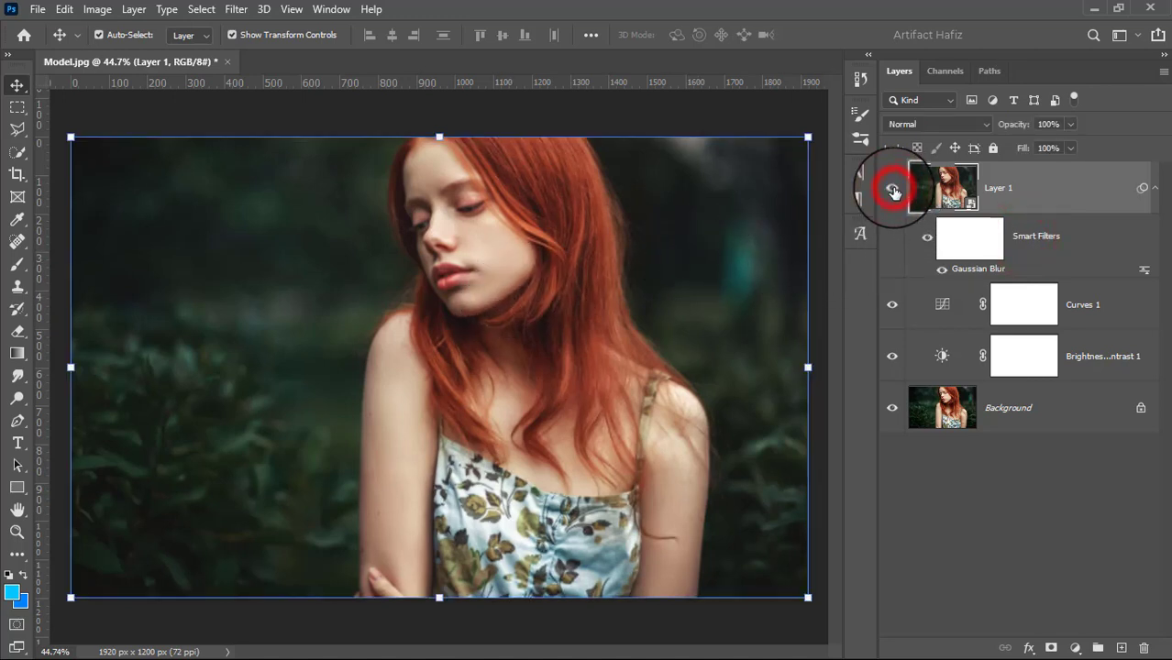
pyautogui.click(892, 189)
pyautogui.click(892, 188)
# Apply the Camera Raw Filter to Layer 1 with Noise Reduction at 100, and compare the image with the layer hidden and shown
pyautogui.click(1020, 188)
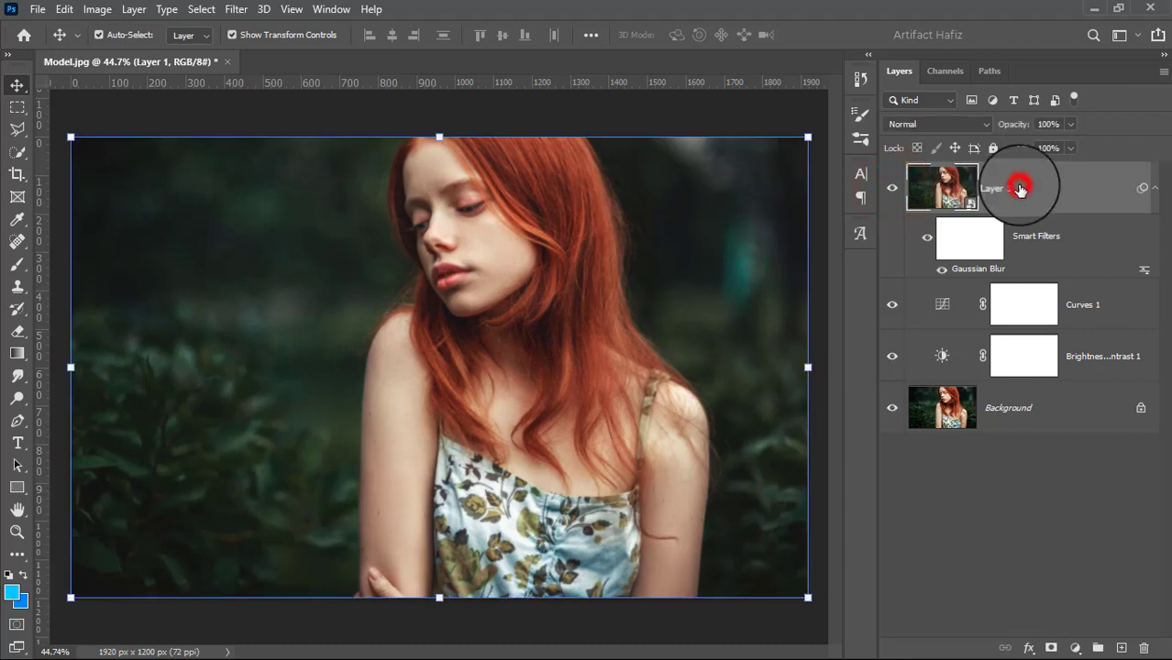
pyautogui.click(236, 9)
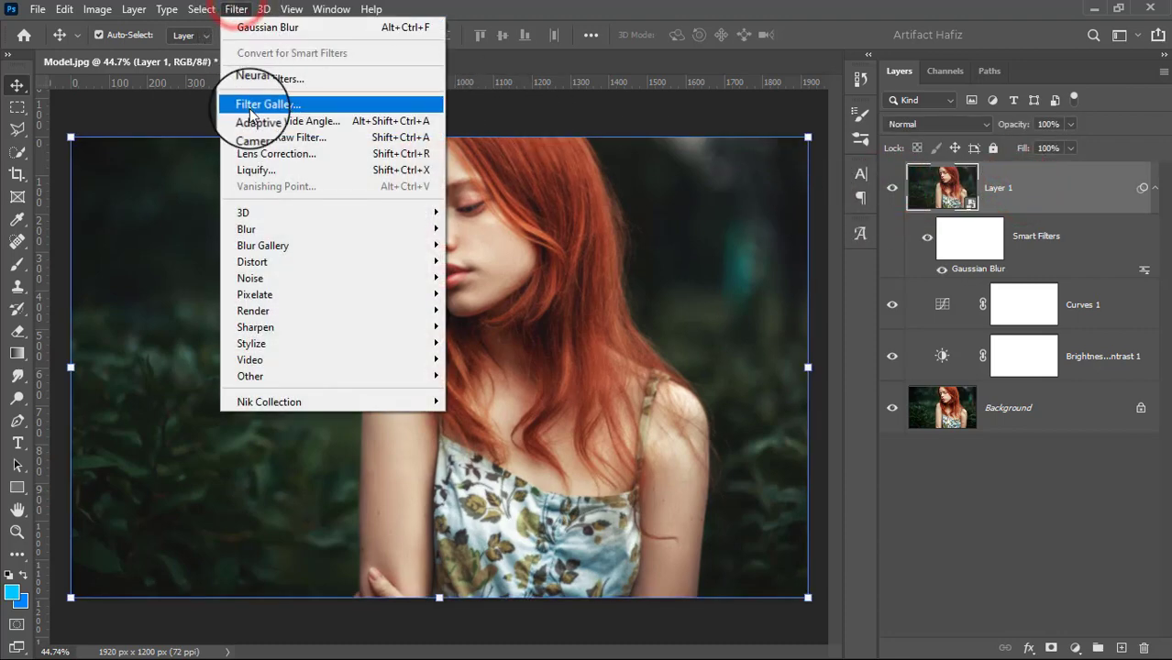
pyautogui.click(262, 138)
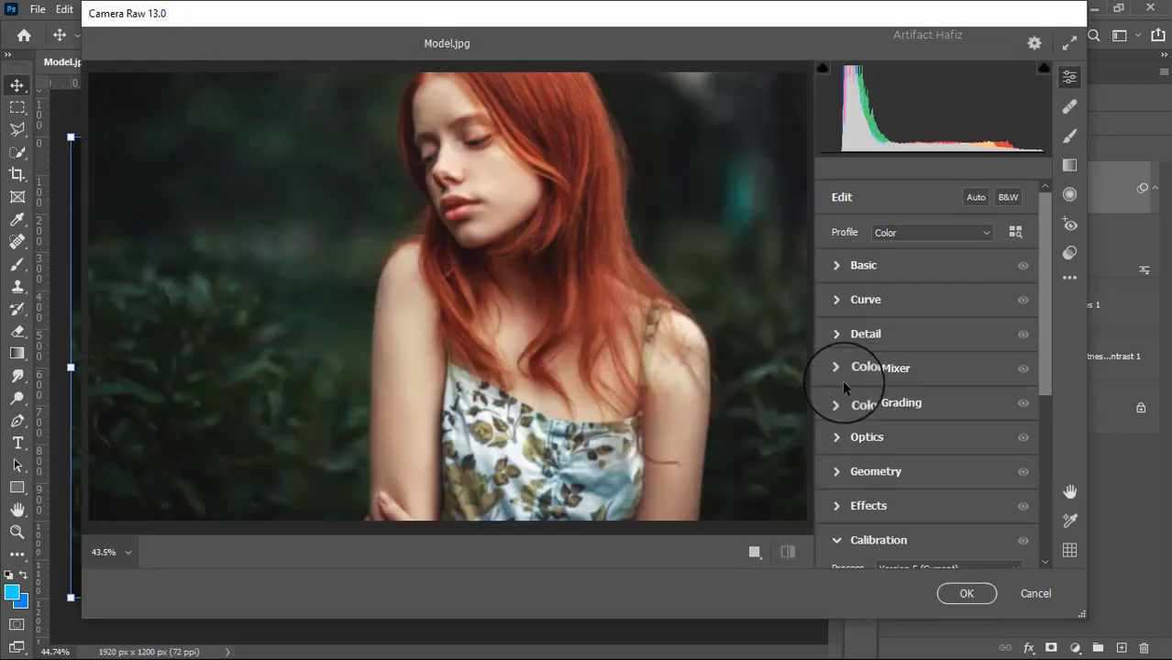
pyautogui.click(836, 333)
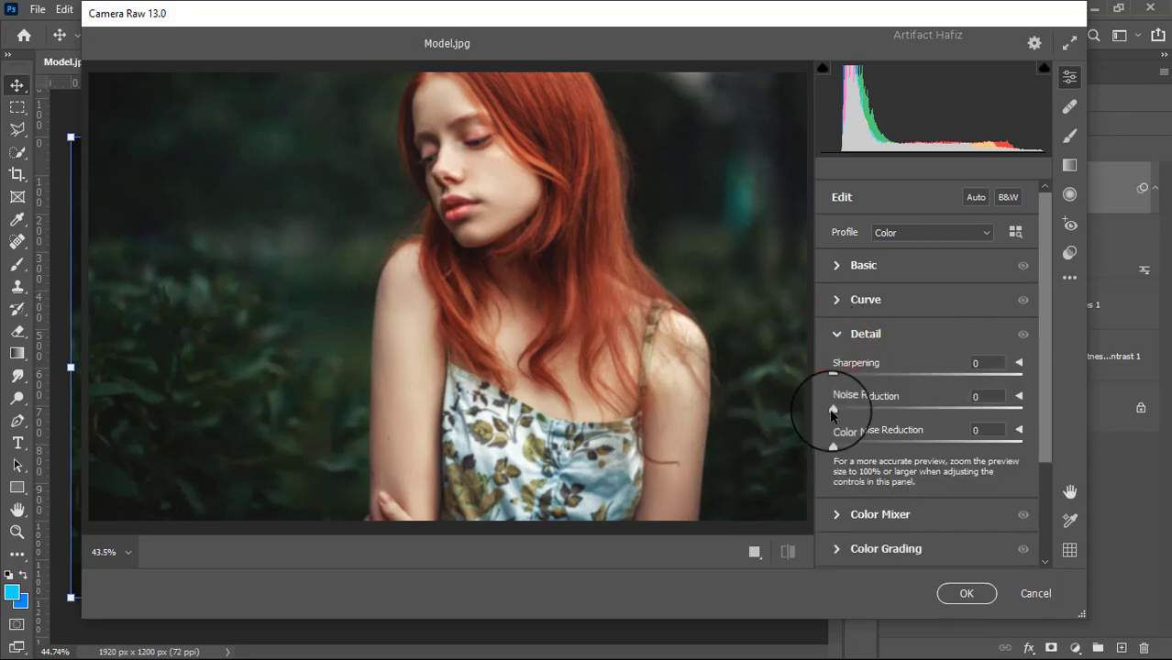
pyautogui.moveTo(831, 410); pyautogui.dragTo(1094, 403)
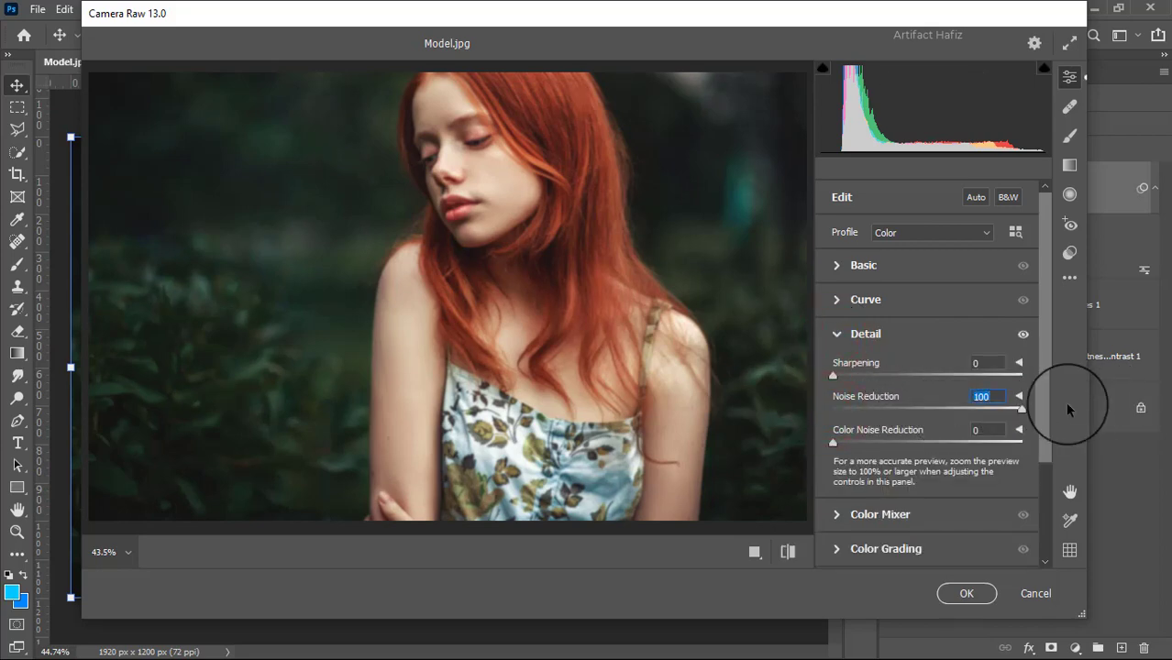
pyautogui.click(958, 588)
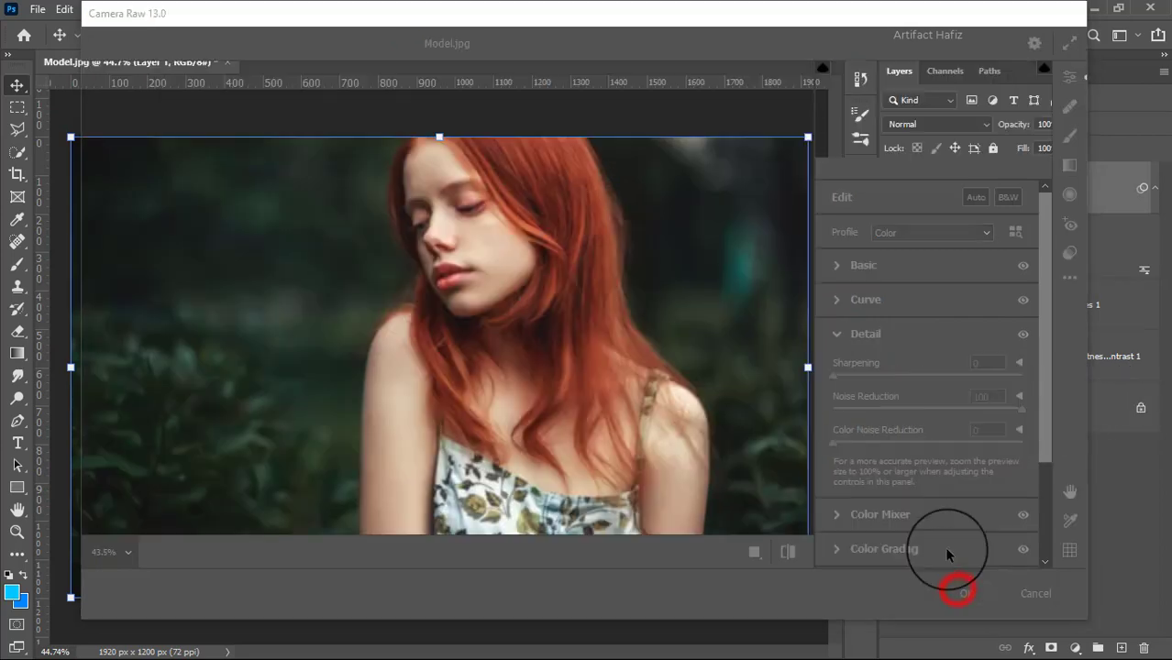
pyautogui.click(891, 188)
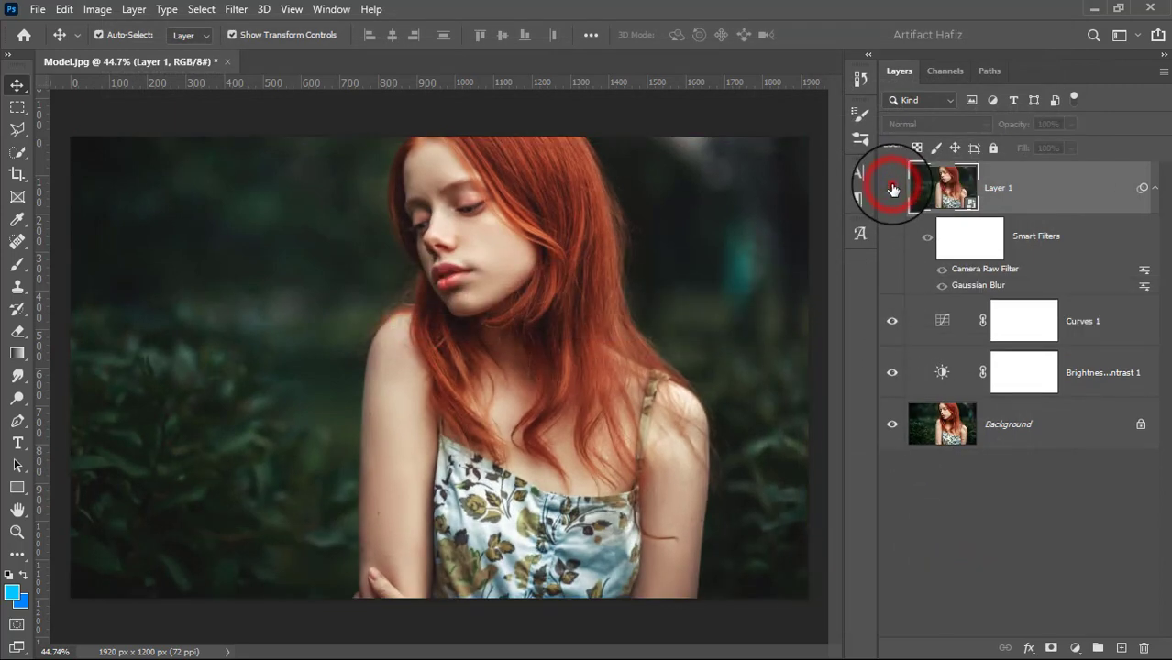
pyautogui.click(891, 187)
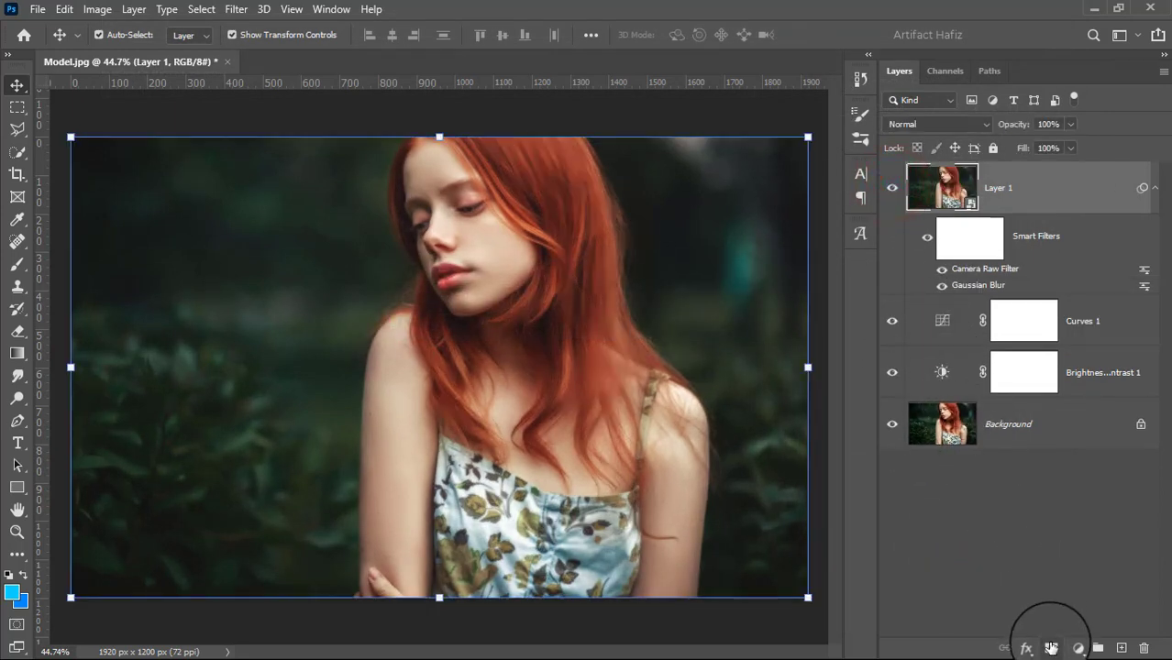
# Add a white layer mask to Layer 1 and set up a black Soft Round brush at 100% opacity
pyautogui.click(1052, 648)
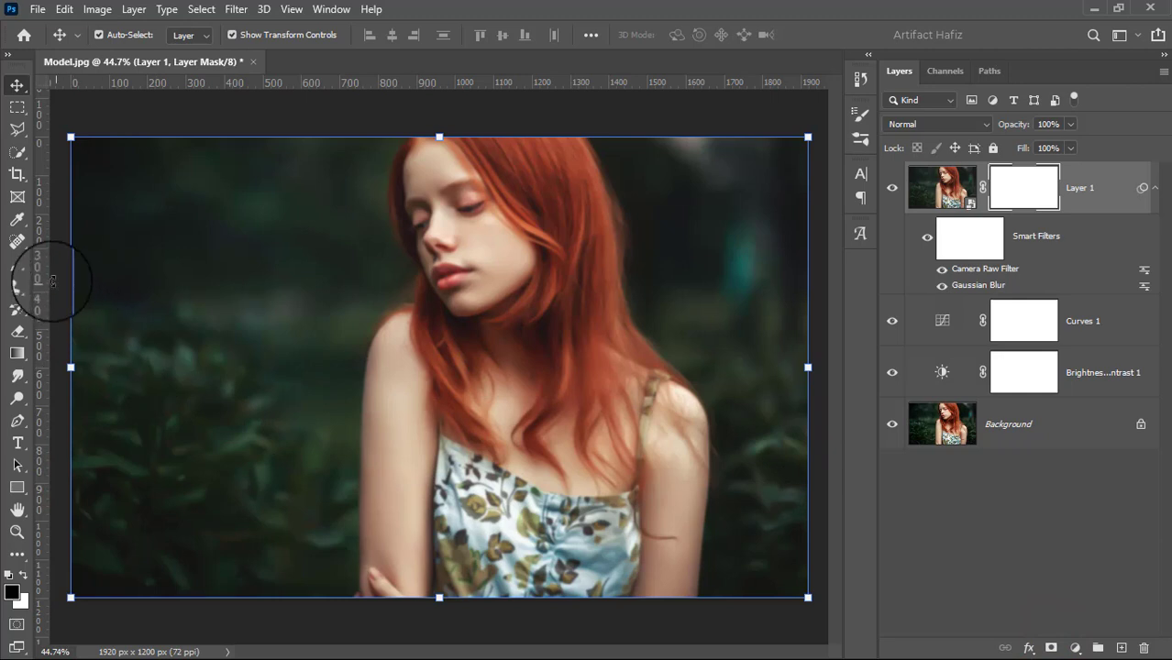
pyautogui.click(16, 263)
pyautogui.click(107, 37)
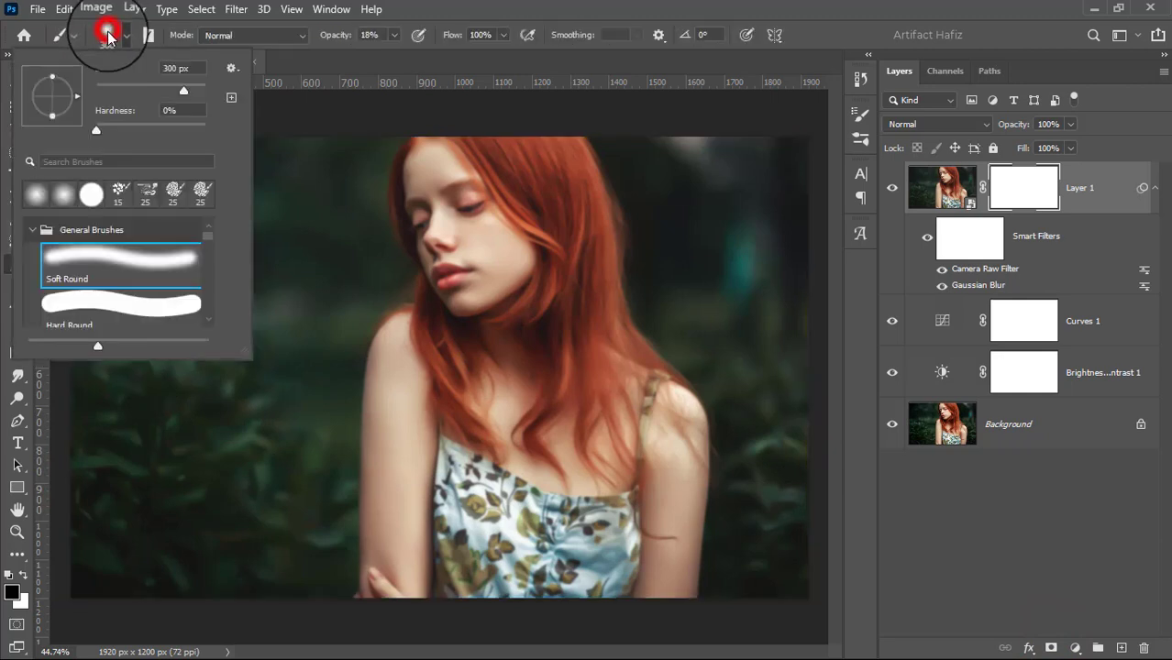
pyautogui.click(115, 250)
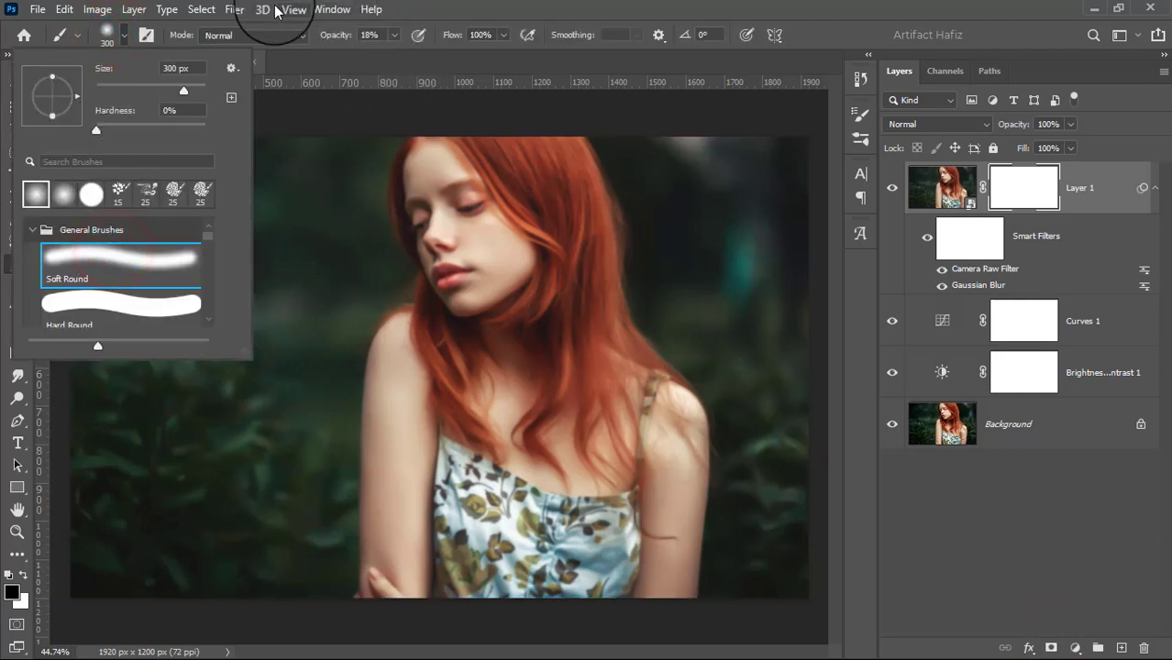
pyautogui.click(394, 33)
pyautogui.moveTo(392, 50); pyautogui.dragTo(513, 50)
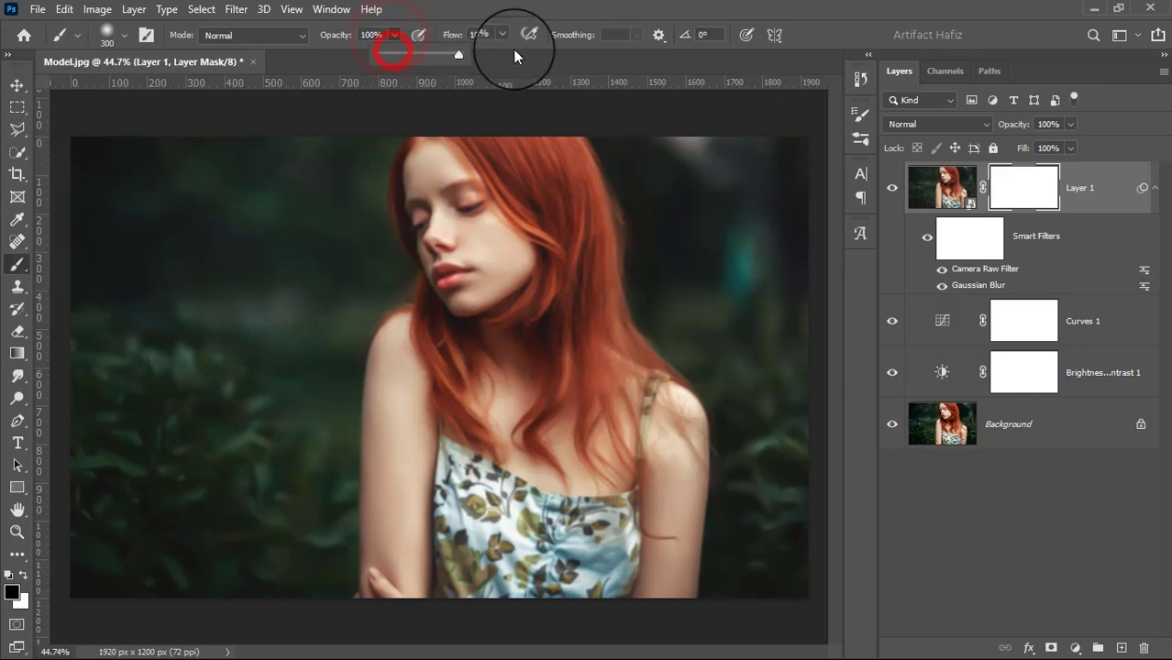
pyautogui.click(23, 575)
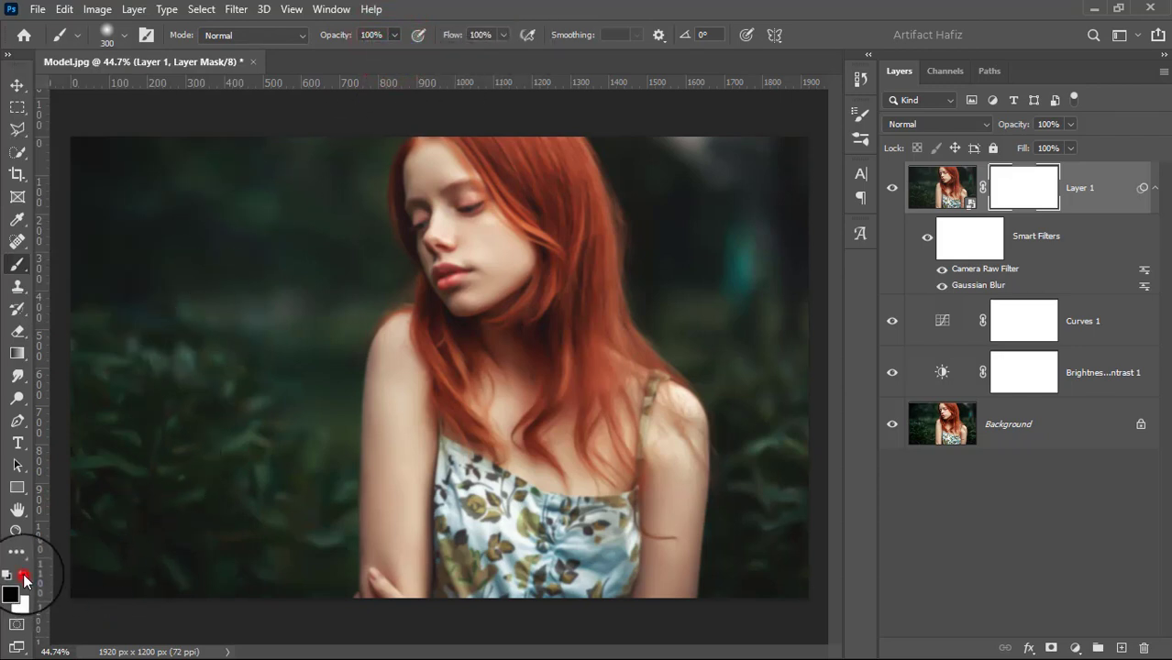
pyautogui.click(23, 575)
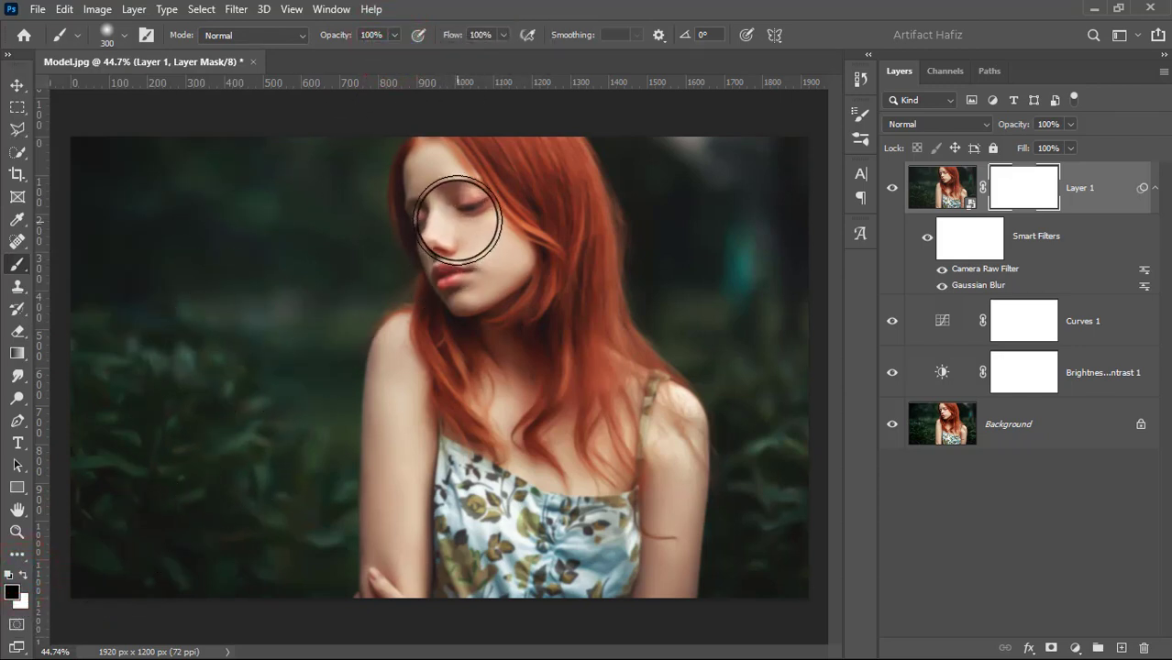
# Paint black on Layer 1's mask with a 35 px brush over the eyes, nose and lips to restore their sharpness
pyautogui.scroll(5, 444, 206)
pyautogui.moveTo(458, 212)
pyautogui.mouseDown()
pyautogui.moveTo(453, 167)
pyautogui.moveTo(418, 150)
pyautogui.moveTo(515, 126)
pyautogui.mouseUp()
pyautogui.moveTo(466, 209)
pyautogui.mouseDown()
pyautogui.moveTo(523, 183)
pyautogui.moveTo(478, 209)
pyautogui.moveTo(457, 183)
pyautogui.moveTo(518, 188)
pyautogui.mouseUp()
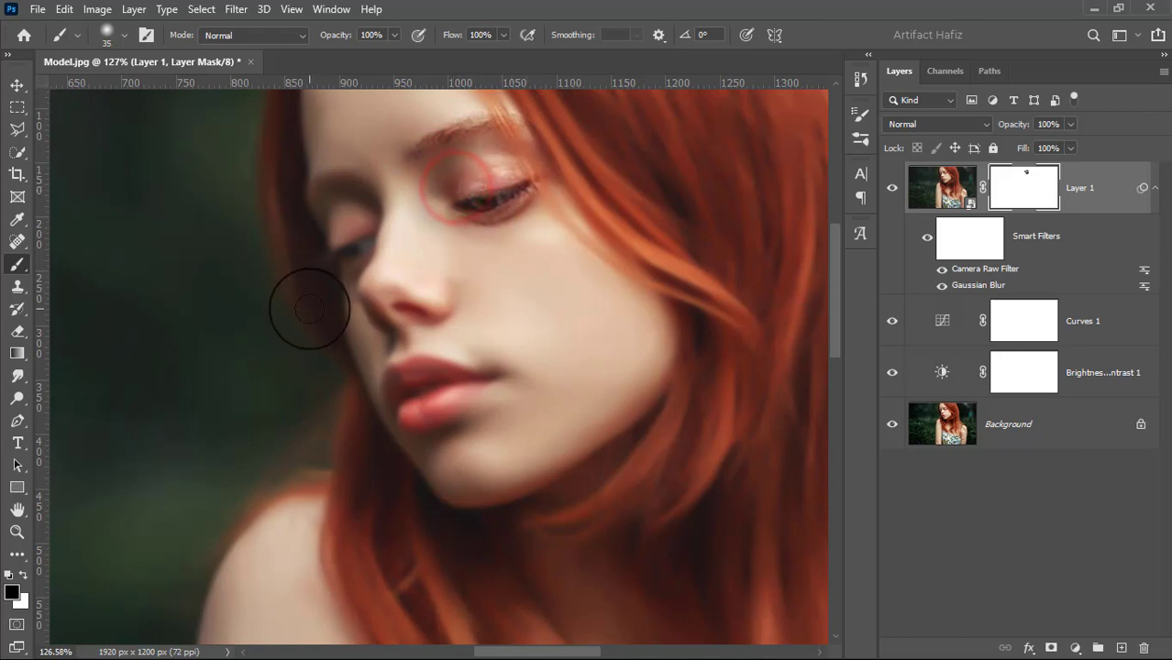
pyautogui.moveTo(368, 244)
pyautogui.mouseDown()
pyautogui.moveTo(374, 307)
pyautogui.moveTo(429, 315)
pyautogui.moveTo(382, 332)
pyautogui.moveTo(384, 348)
pyautogui.mouseUp()
pyautogui.moveTo(391, 404)
pyautogui.mouseDown()
pyautogui.moveTo(449, 406)
pyautogui.moveTo(411, 327)
pyautogui.moveTo(445, 314)
pyautogui.moveTo(347, 300)
pyautogui.moveTo(338, 243)
pyautogui.moveTo(353, 236)
pyautogui.moveTo(335, 241)
pyautogui.mouseUp()
pyautogui.moveTo(310, 191)
pyautogui.mouseDown()
pyautogui.moveTo(373, 190)
pyautogui.moveTo(348, 196)
pyautogui.moveTo(366, 209)
pyautogui.mouseUp()
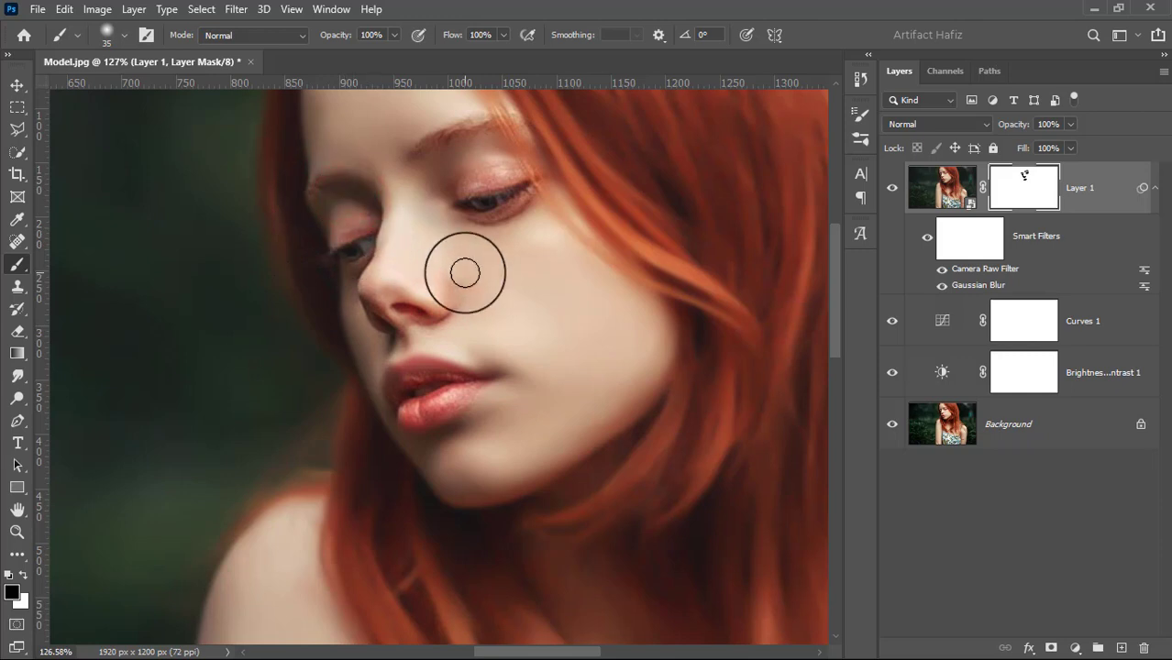
pyautogui.scroll(-5, 465, 272)
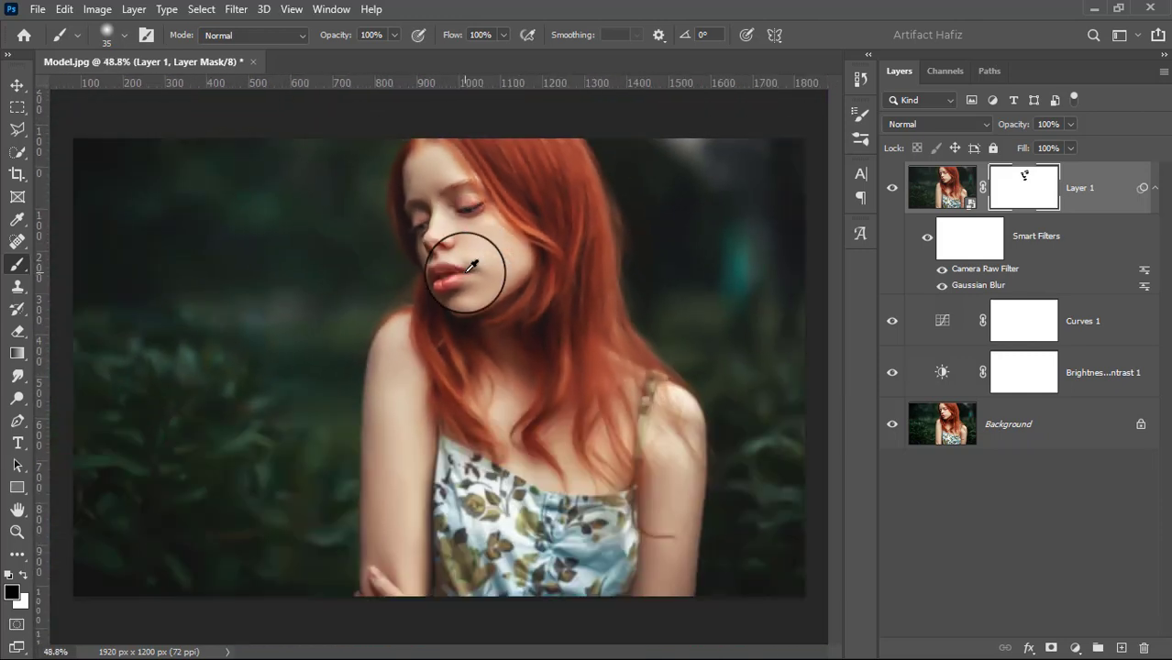
pyautogui.scroll(-3, 471, 266)
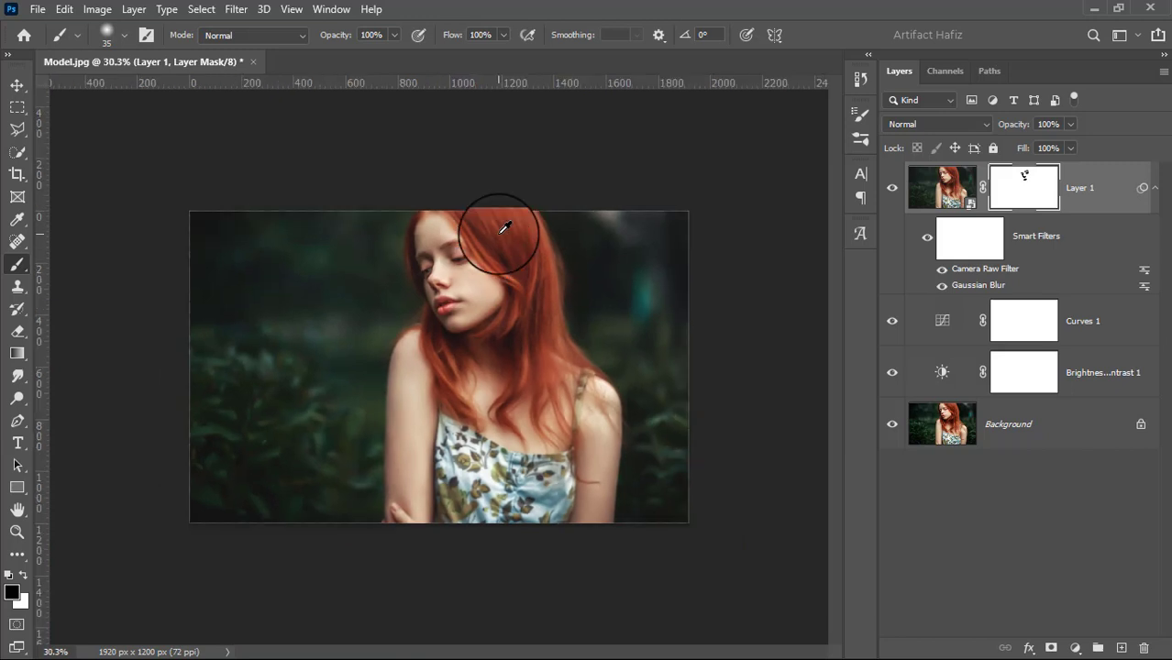
pyautogui.scroll(3, 503, 226)
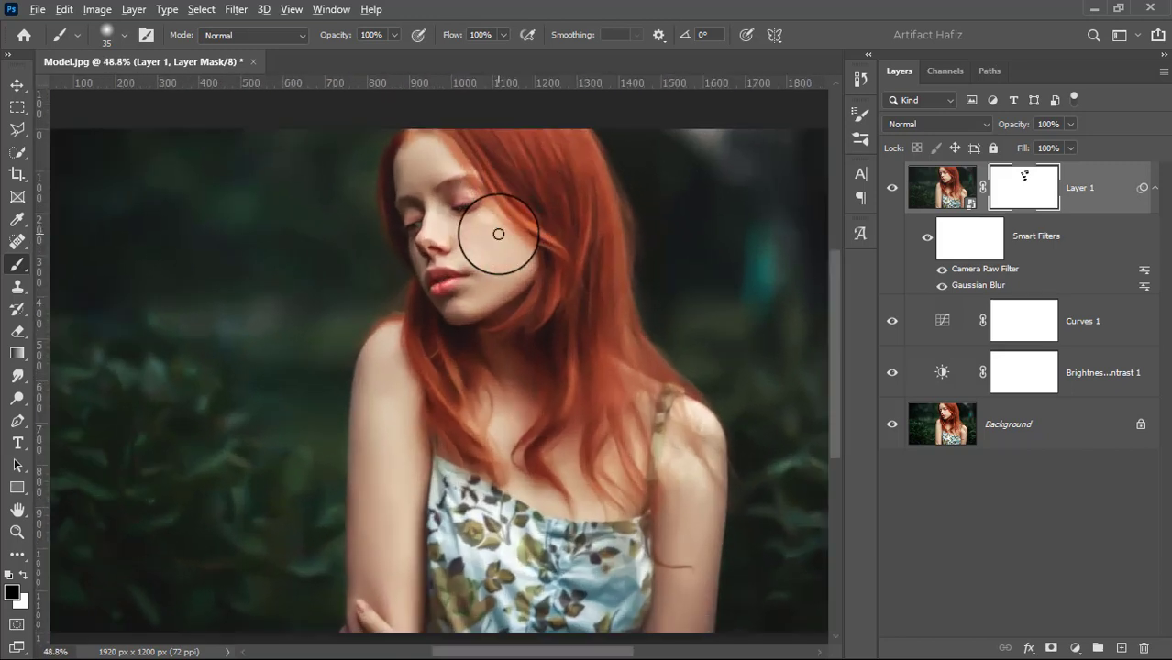
pyautogui.scroll(-3, 498, 229)
pyautogui.scroll(2, 500, 228)
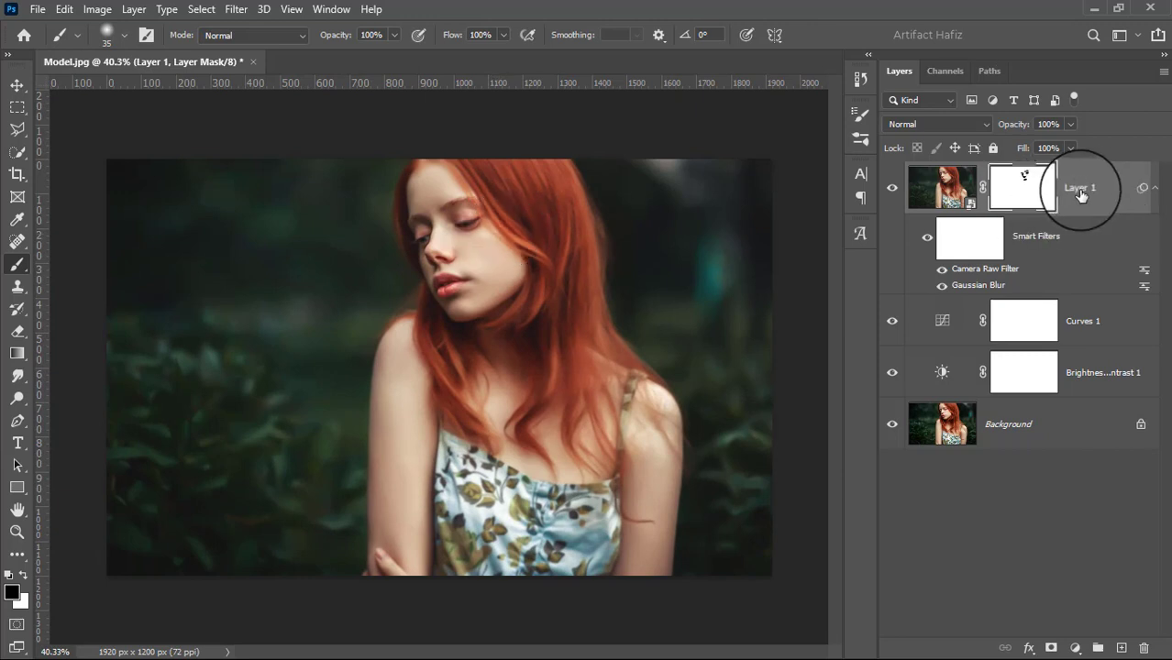
# Stamp all visible layers into a new layer above Layer 1 and convert it for smart filters
pyautogui.click(1080, 191)
pyautogui.hotkey('ctrl', 'alt', 'shift', 'e')
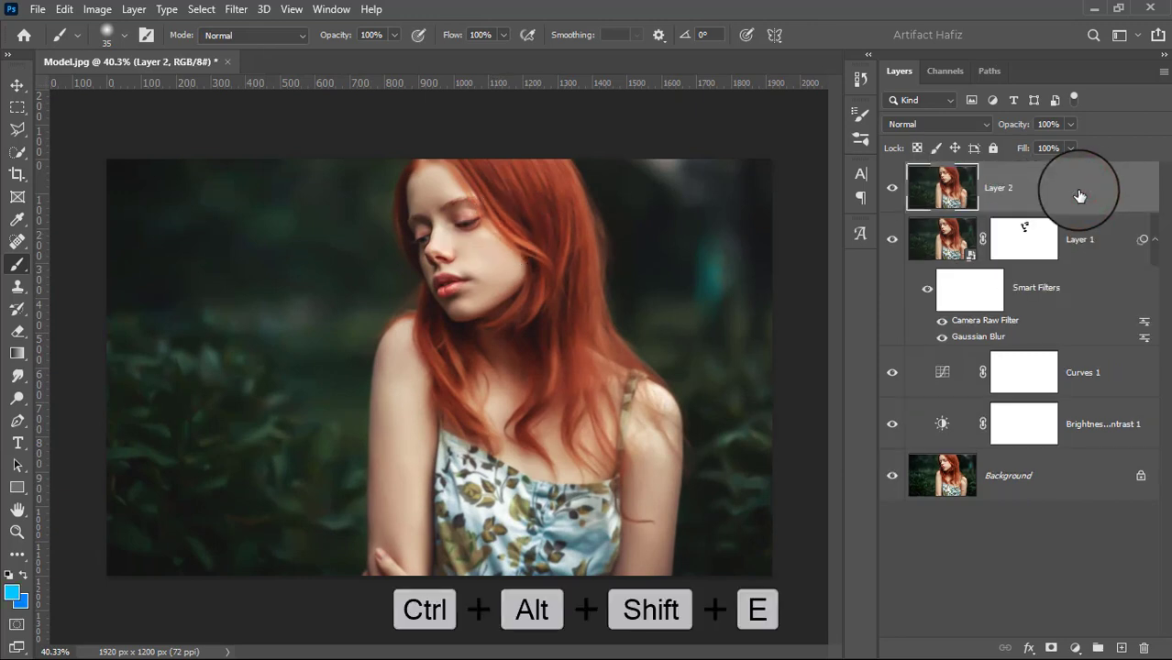
pyautogui.click(226, 9)
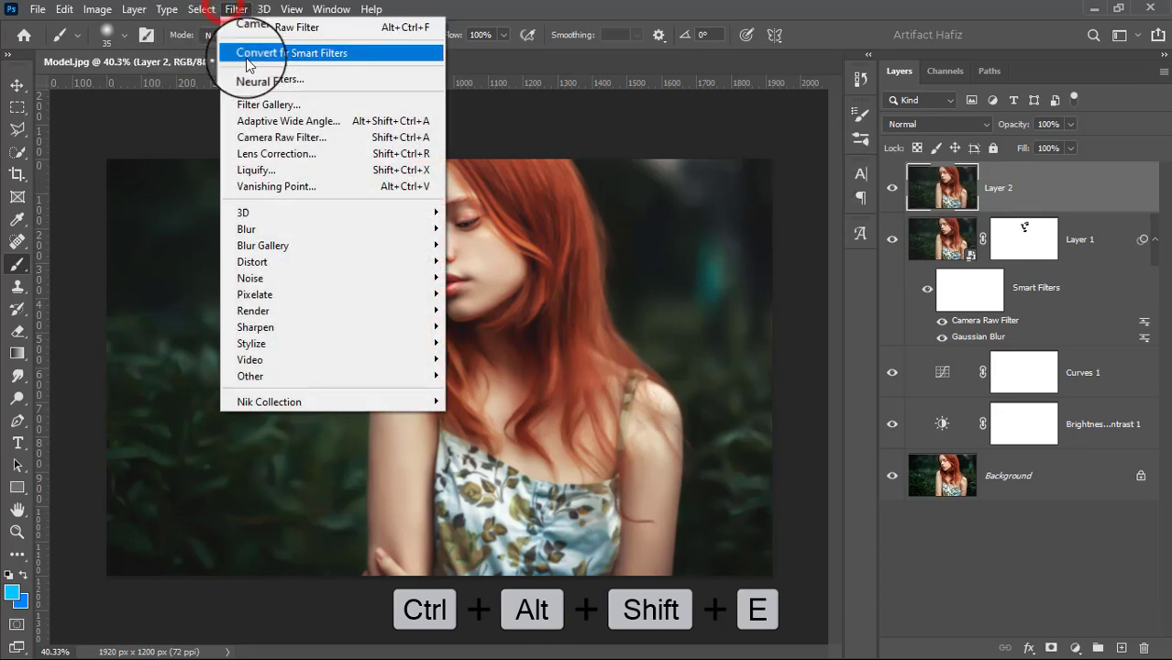
pyautogui.click(255, 64)
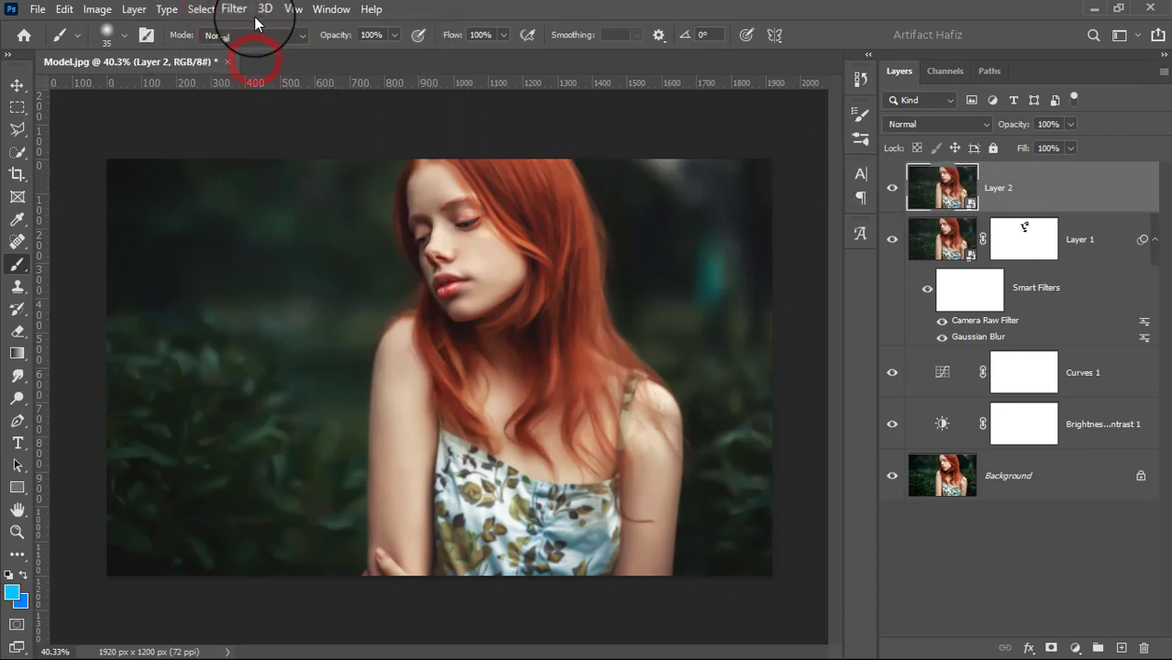
# Open the Camera Raw Filter on Layer 2 and set Exposure -0.25, Contrast +2, Highlights -5, Shadows +17 and Whites +46
pyautogui.click(237, 9)
pyautogui.click(264, 137)
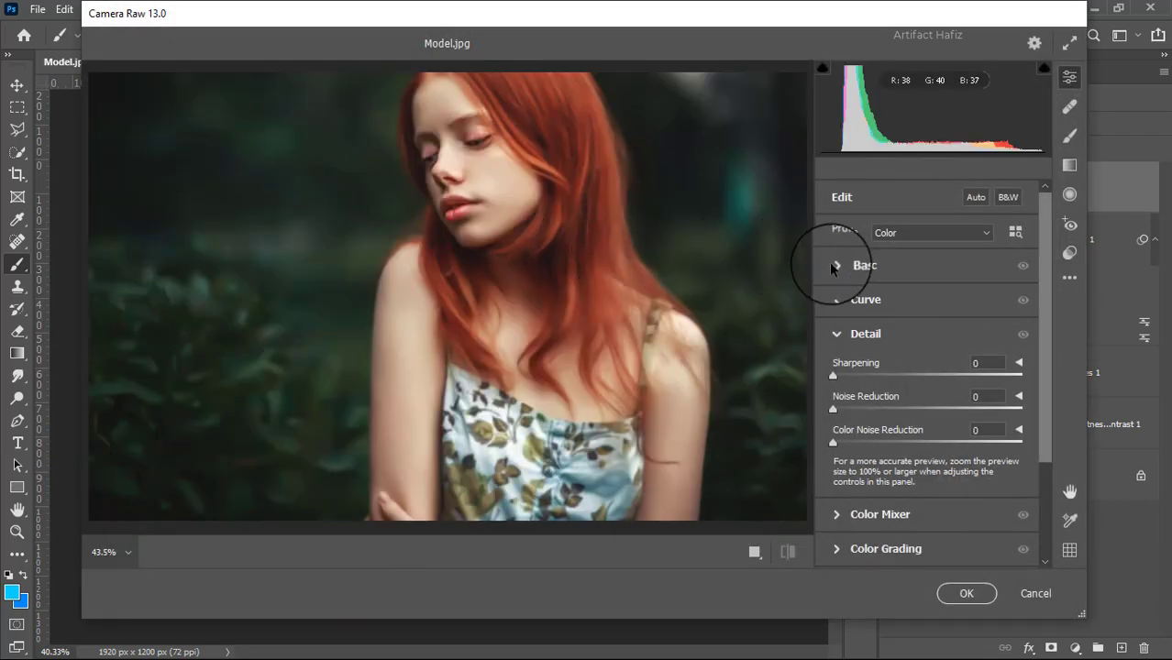
pyautogui.click(837, 266)
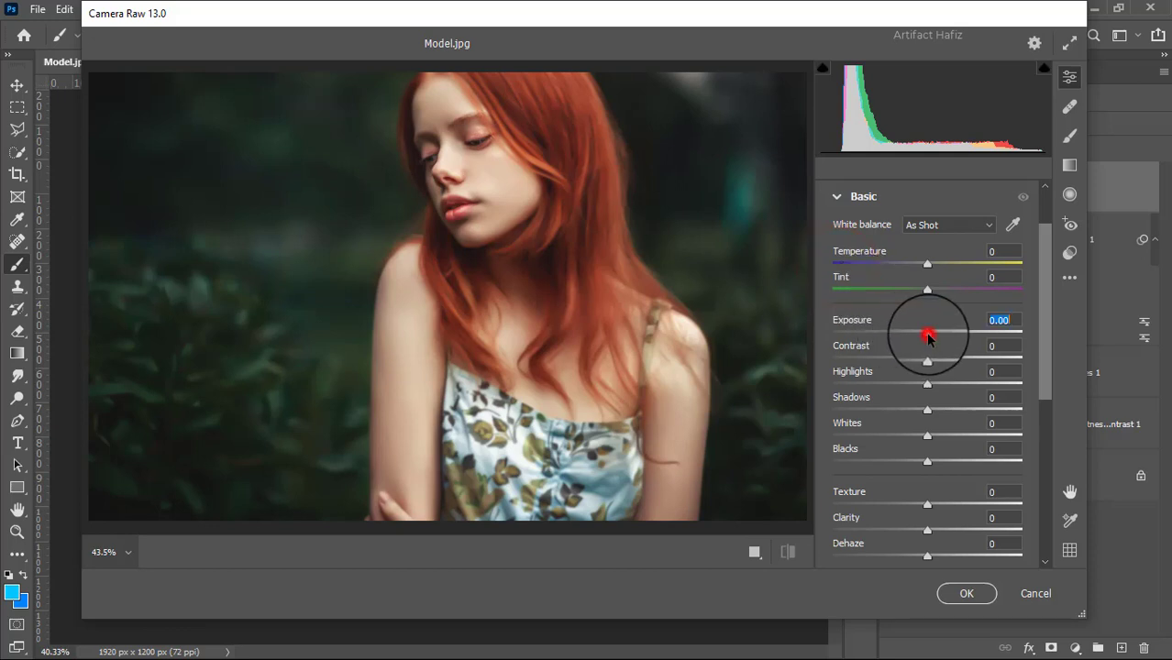
pyautogui.moveTo(928, 336); pyautogui.dragTo(922, 383)
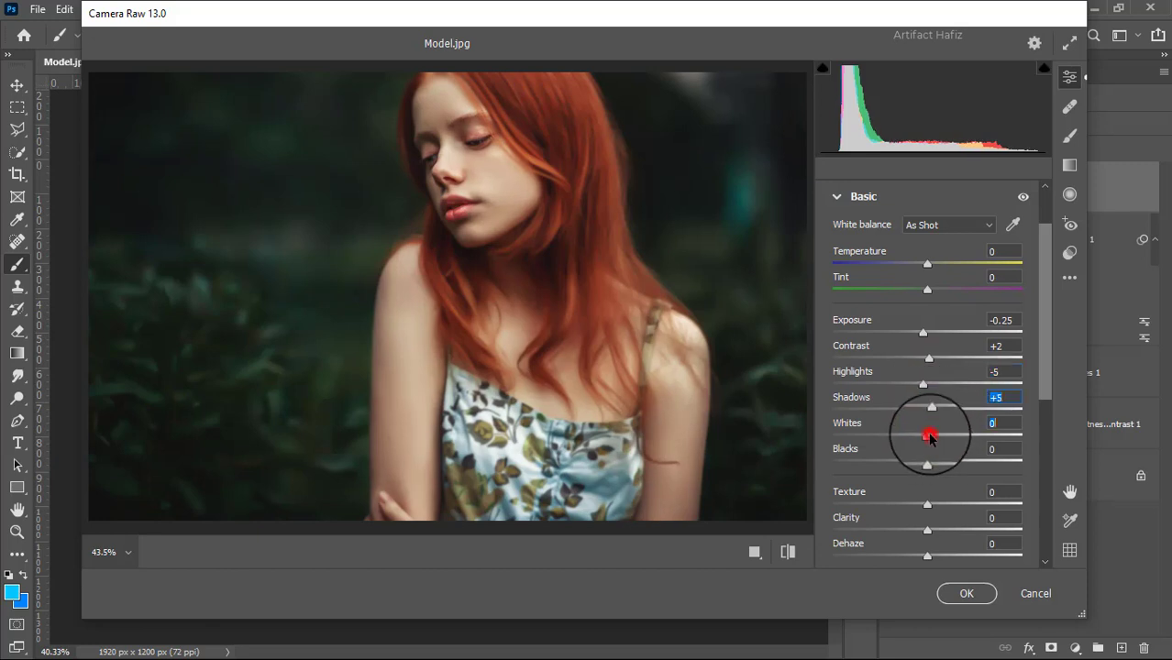
pyautogui.moveTo(928, 438); pyautogui.dragTo(972, 438)
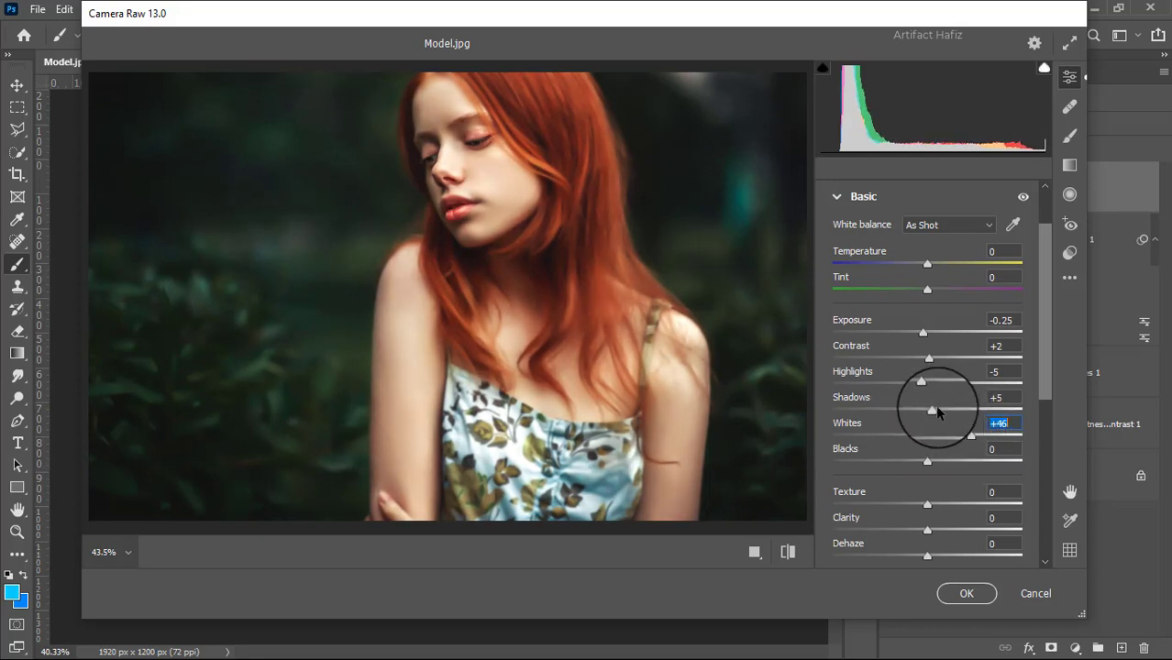
pyautogui.moveTo(933, 408); pyautogui.dragTo(944, 405)
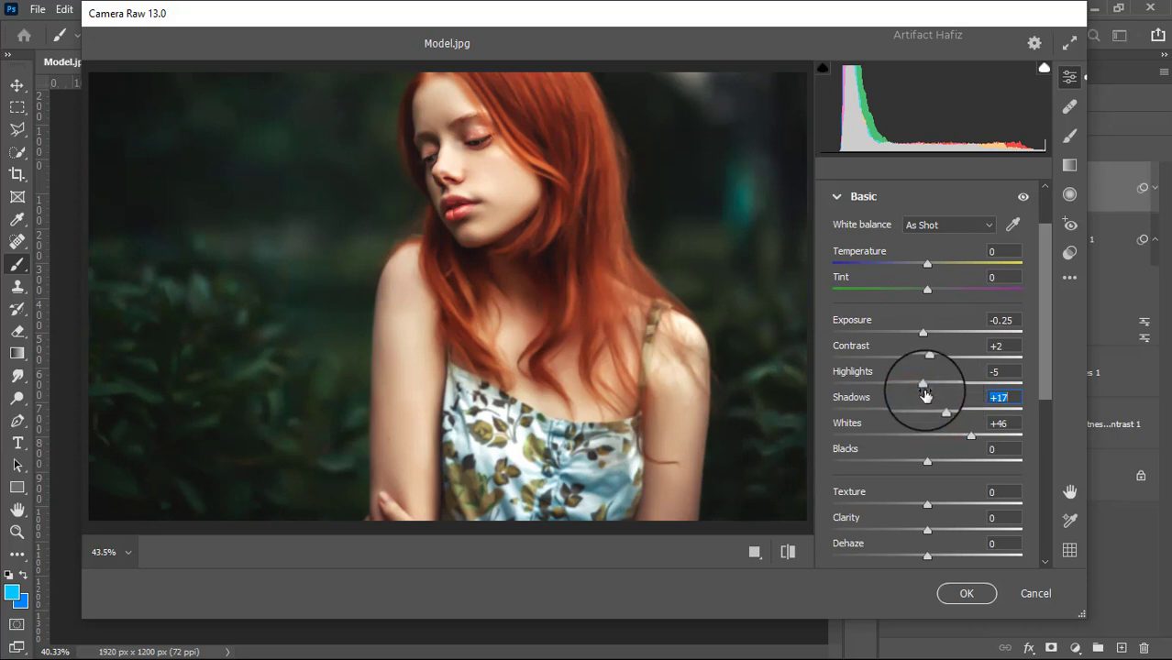
# Set Blacks to -11, Texture to +4 and Clarity to +7 in the Basic adjustments
pyautogui.scroll(-1, 925, 394)
pyautogui.moveTo(926, 420); pyautogui.dragTo(933, 492)
pyautogui.click(928, 463)
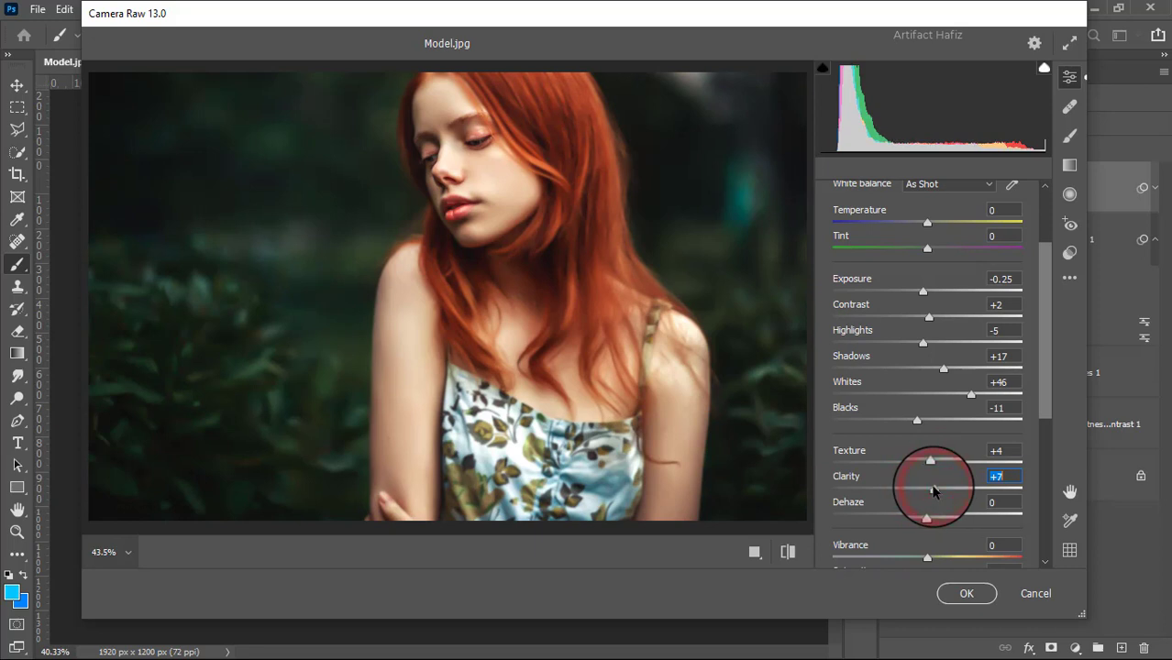
# Raise the black point of the Blue channel's point curve to an output of 3 at input 0
pyautogui.scroll(-3, 929, 483)
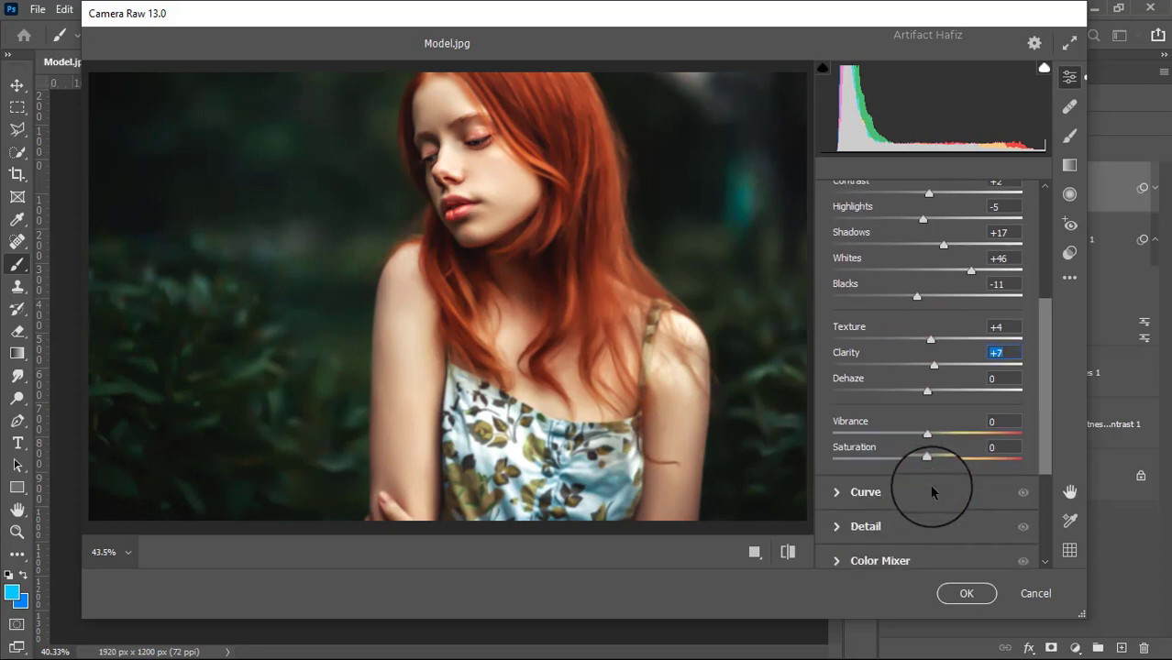
pyautogui.scroll(-1, 929, 485)
pyautogui.click(836, 452)
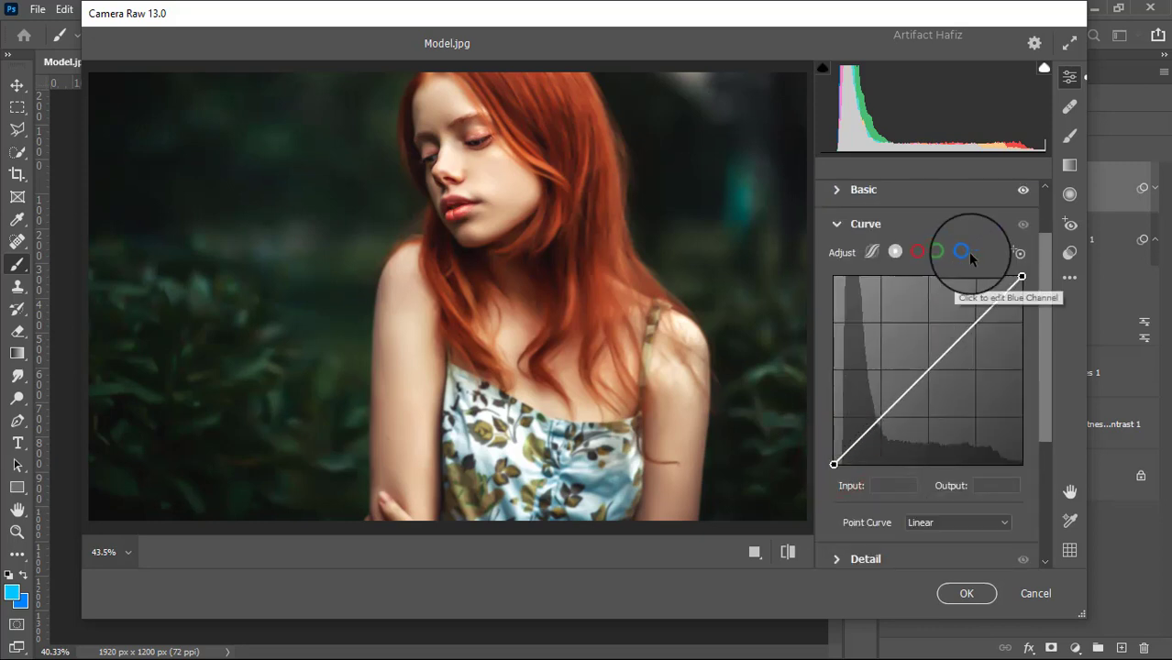
pyautogui.click(967, 254)
pyautogui.moveTo(833, 464); pyautogui.dragTo(834, 460)
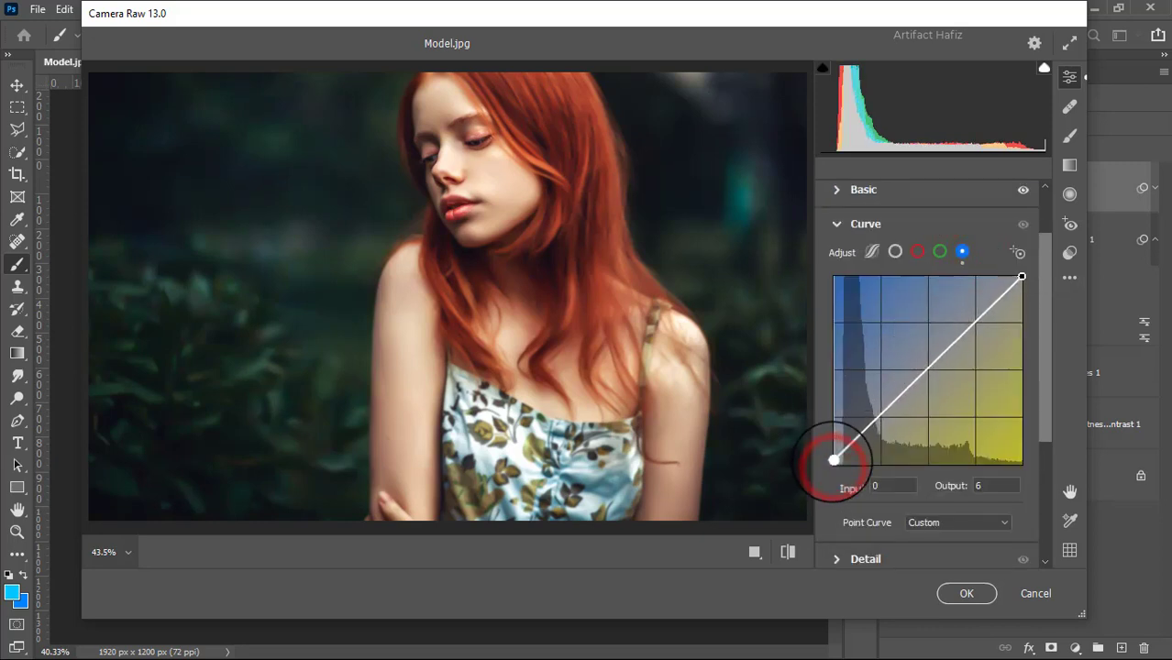
pyautogui.click(1008, 487)
pyautogui.write('3')
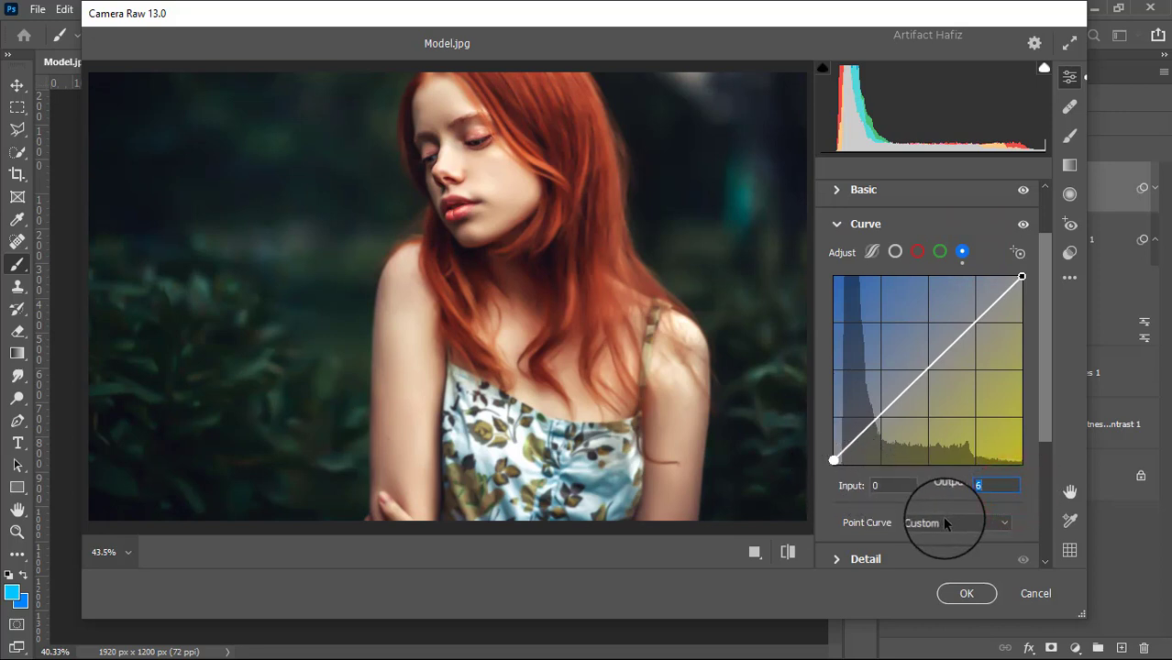
# Set Sharpening to 13 and Noise Reduction to 0 in the Detail adjustments
pyautogui.scroll(-1, 947, 504)
pyautogui.scroll(-1, 944, 486)
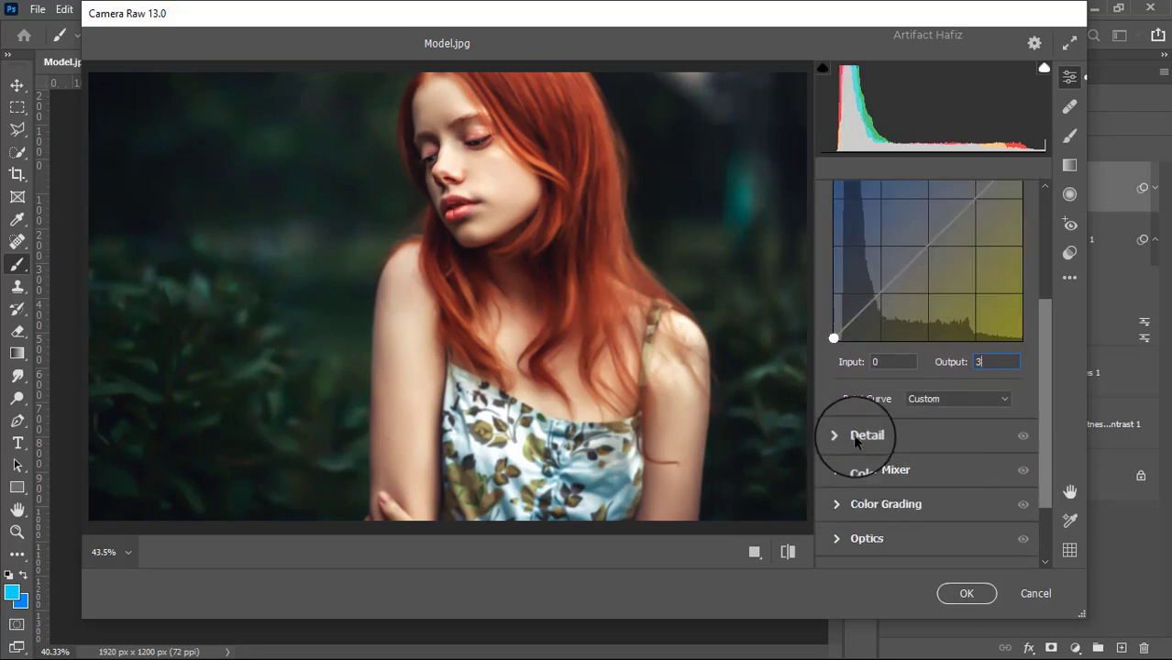
pyautogui.click(853, 436)
pyautogui.moveTo(834, 376); pyautogui.dragTo(847, 412)
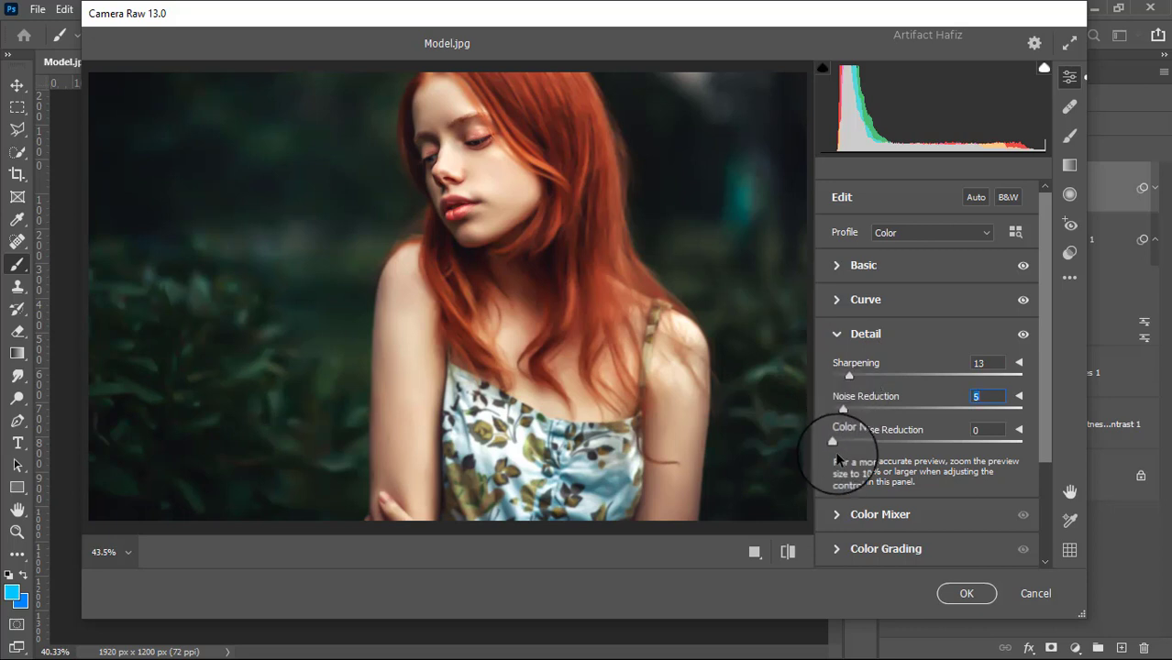
pyautogui.moveTo(841, 414); pyautogui.dragTo(822, 423)
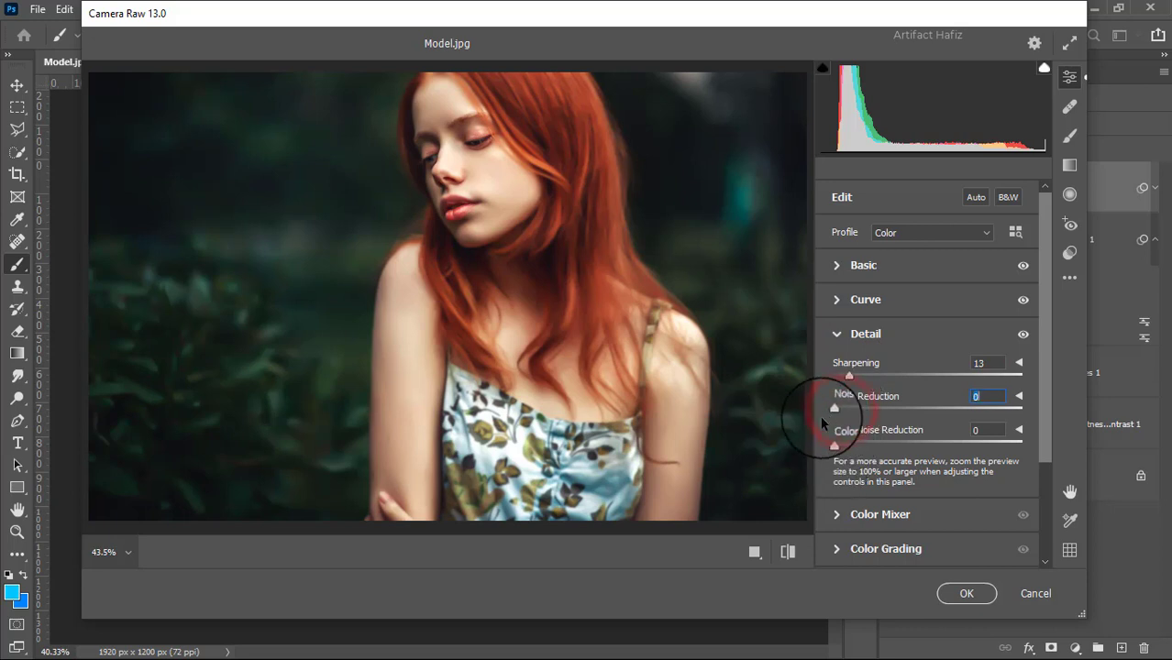
pyautogui.scroll(-2, 848, 437)
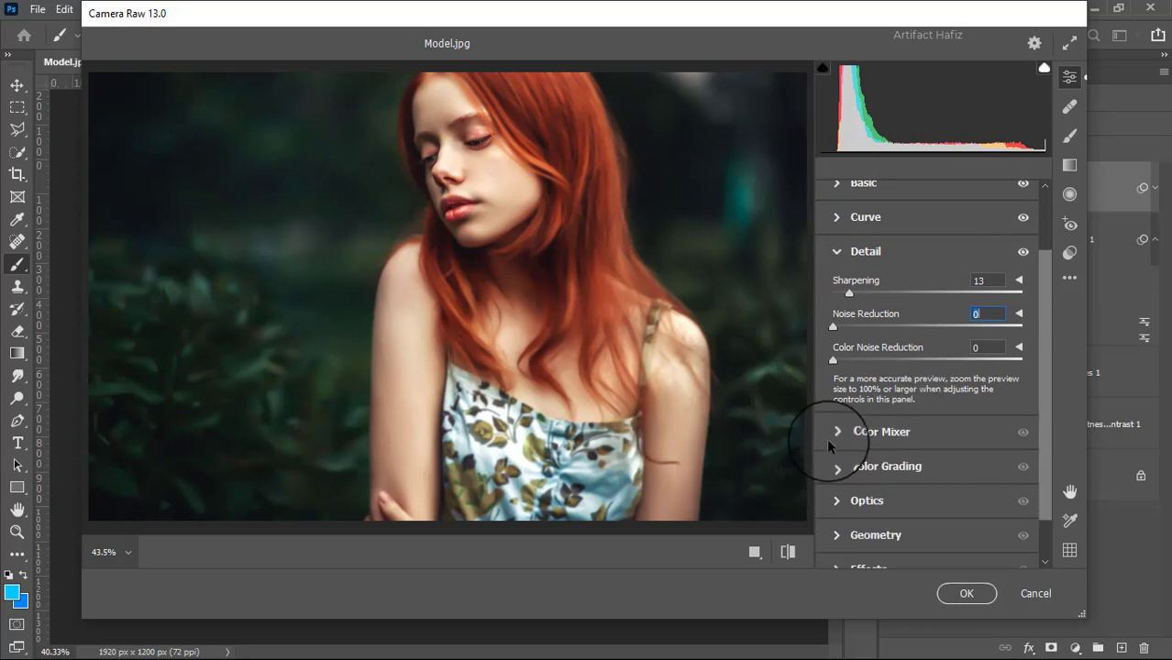
pyautogui.click(837, 434)
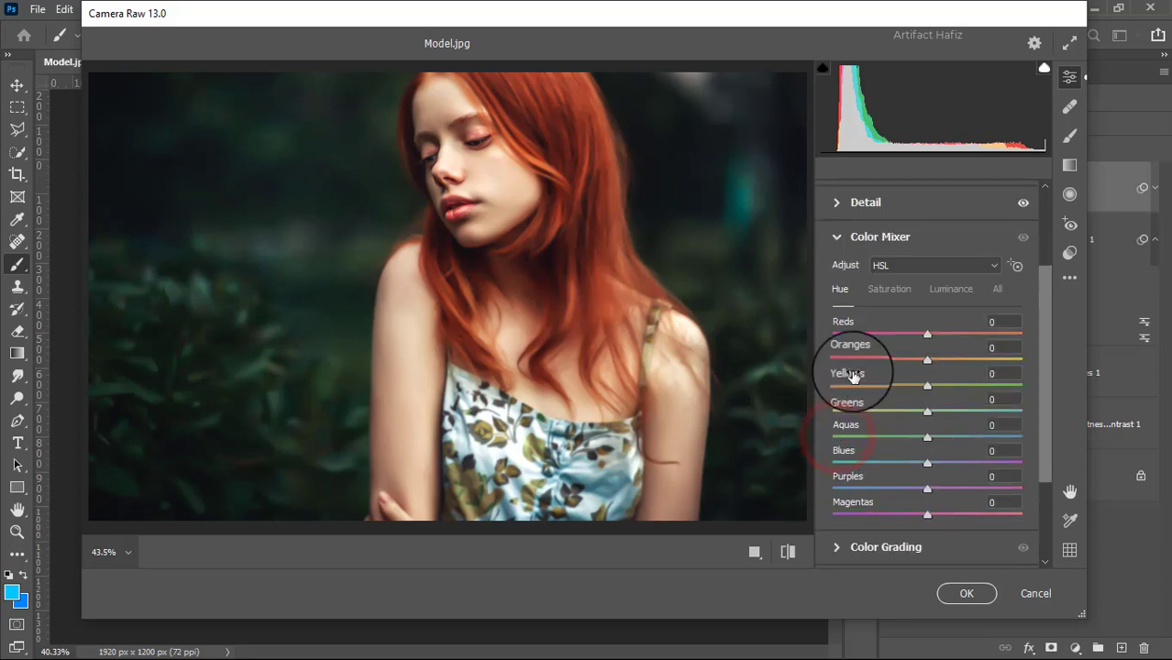
pyautogui.click(888, 287)
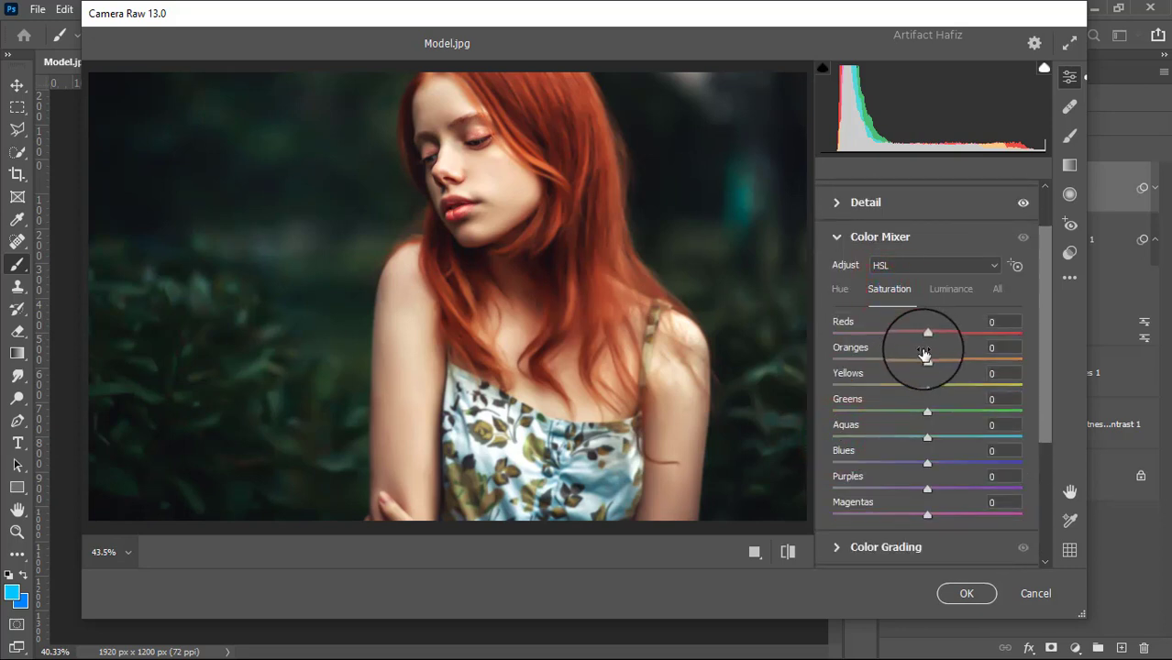
# Calibrate Red Primary to Hue +3 and Saturation -5, Green Primary Saturation to +5 and Blue Primary Saturation to +18, and apply the filter
pyautogui.scroll(-3, 924, 354)
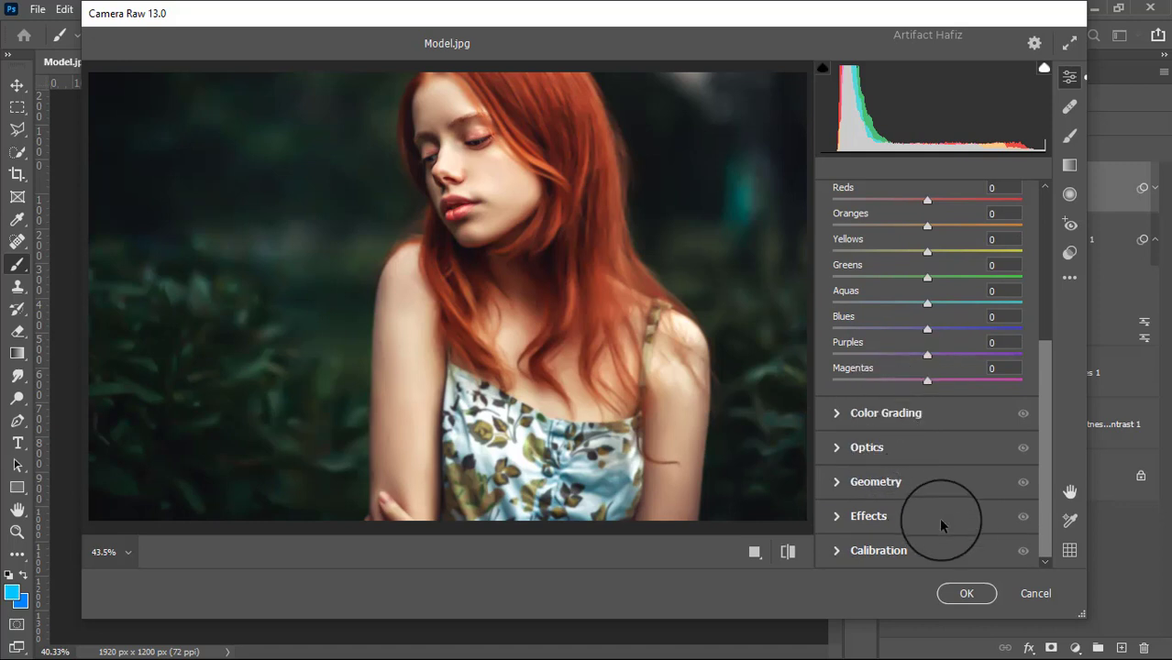
pyautogui.click(879, 551)
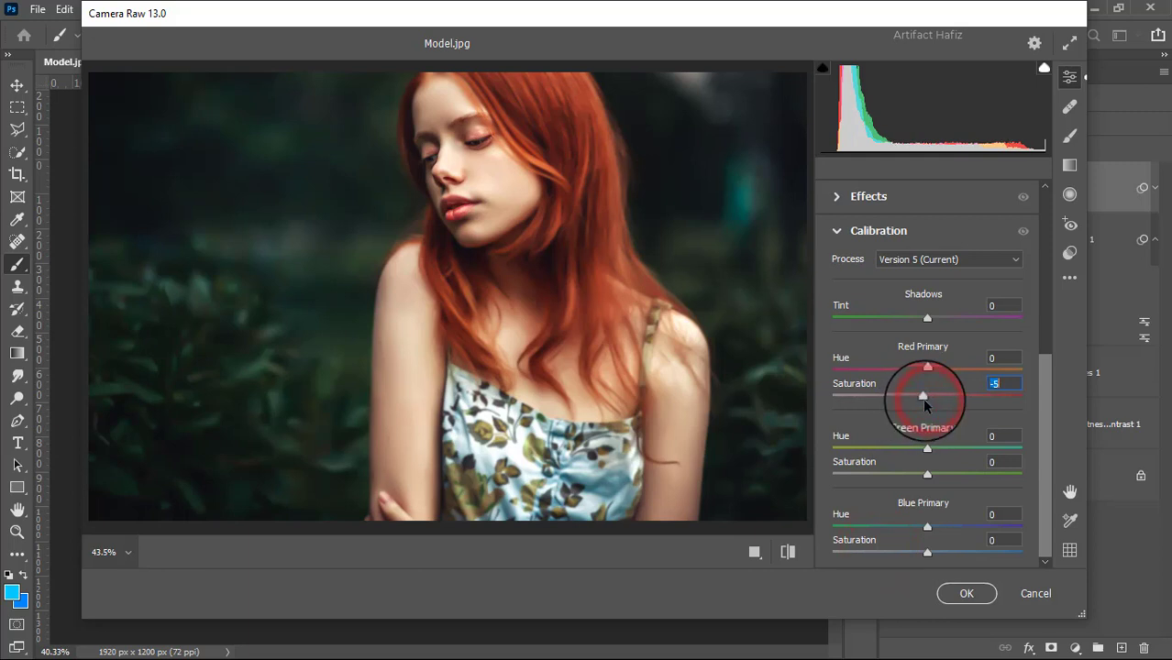
pyautogui.moveTo(927, 368); pyautogui.dragTo(930, 371)
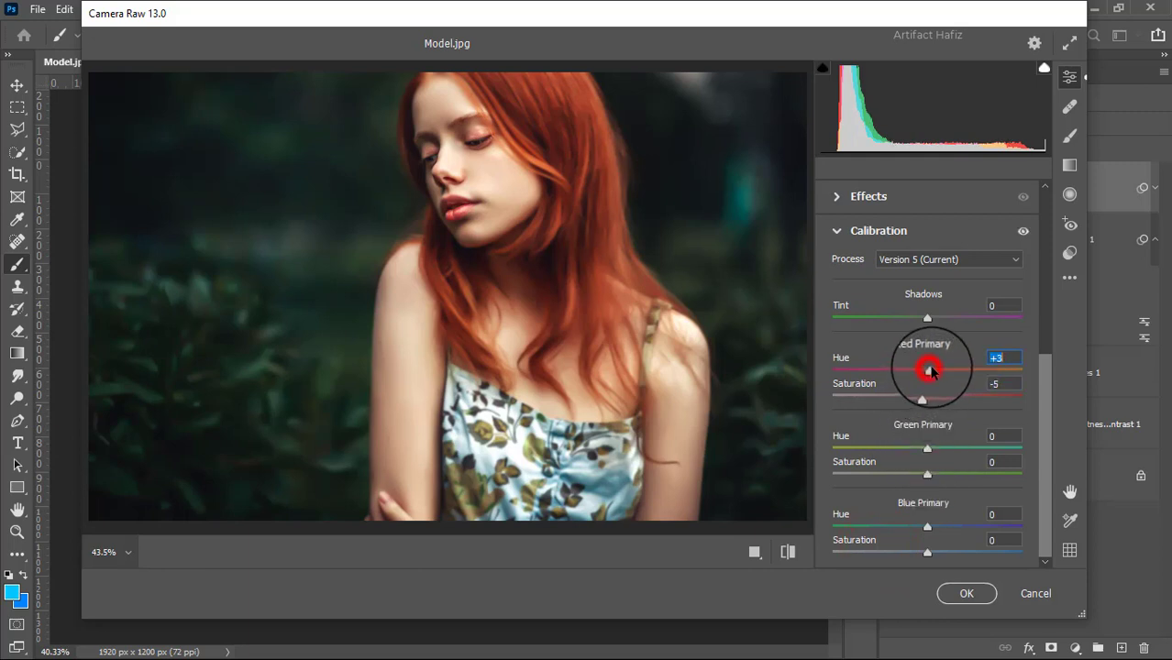
pyautogui.moveTo(927, 473); pyautogui.dragTo(932, 473)
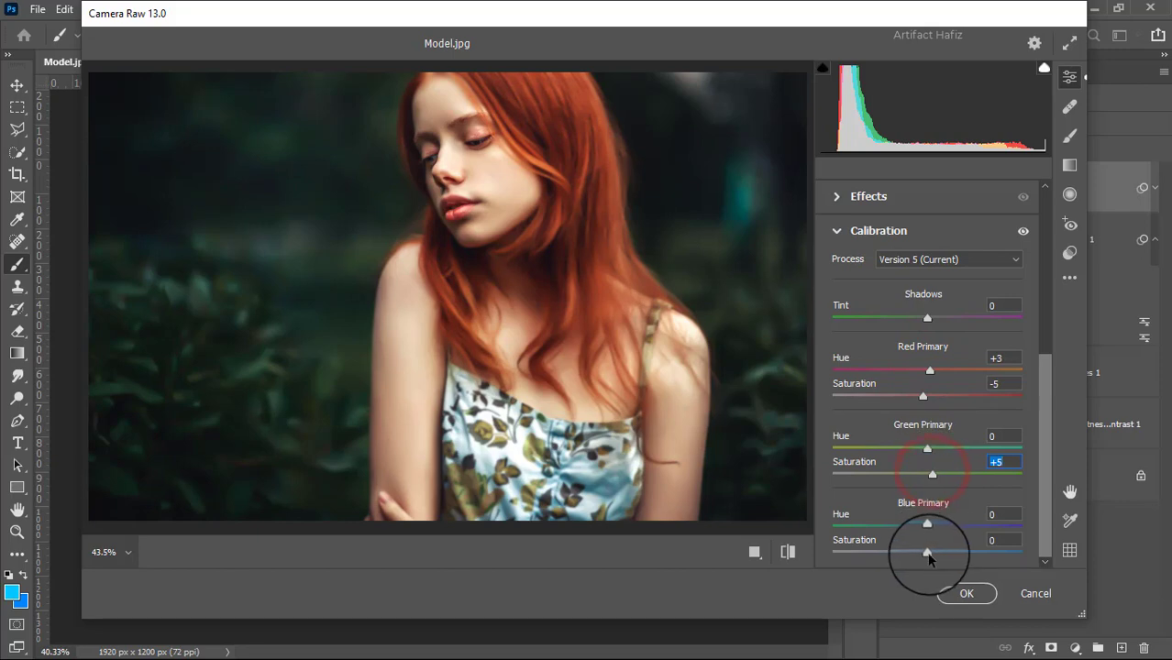
pyautogui.moveTo(927, 554); pyautogui.dragTo(943, 552)
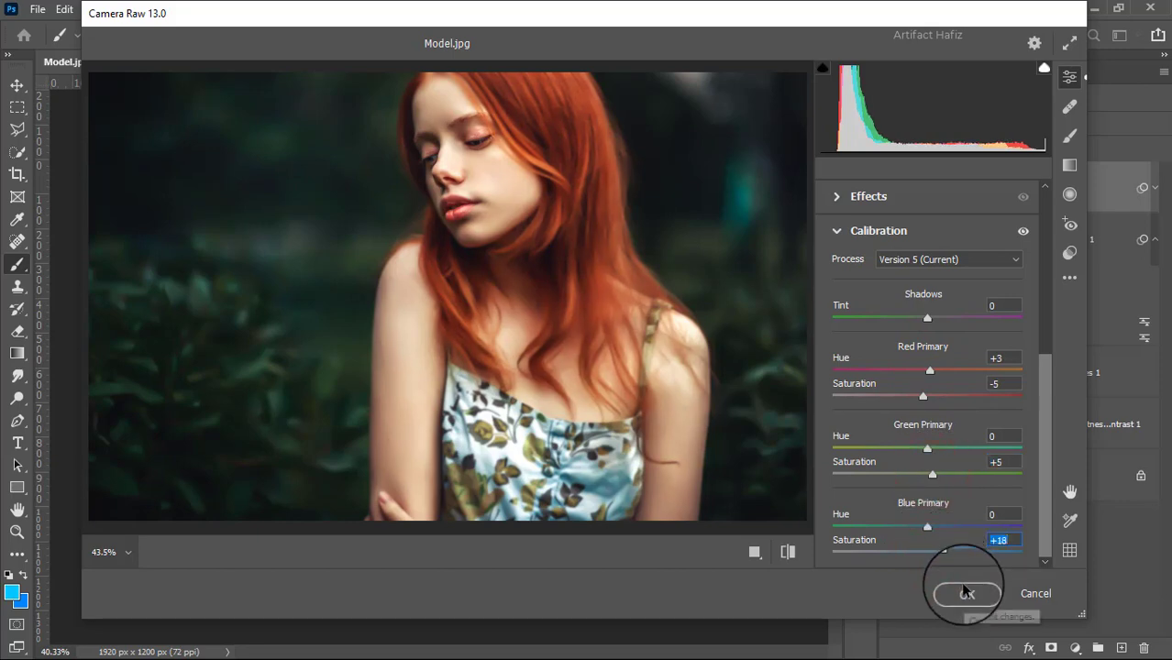
pyautogui.click(966, 593)
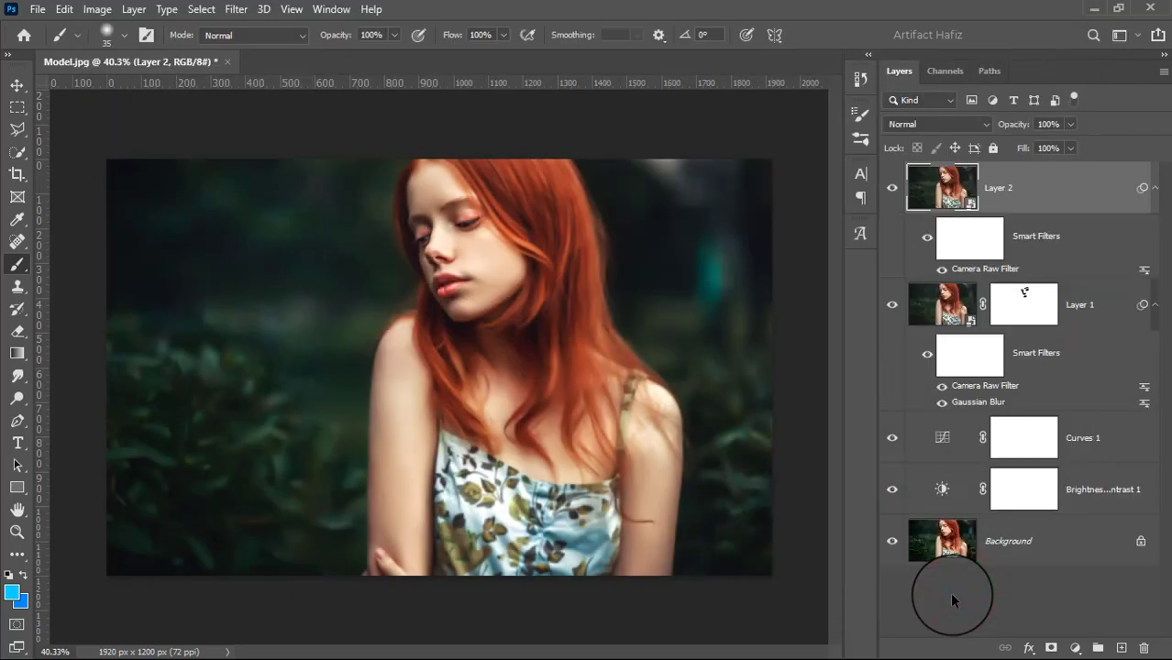
# Compare the retouched portrait with the original by toggling the visibility of all layers except Background
pyautogui.keyDown('alt'); pyautogui.click(892, 540); pyautogui.keyUp('alt')
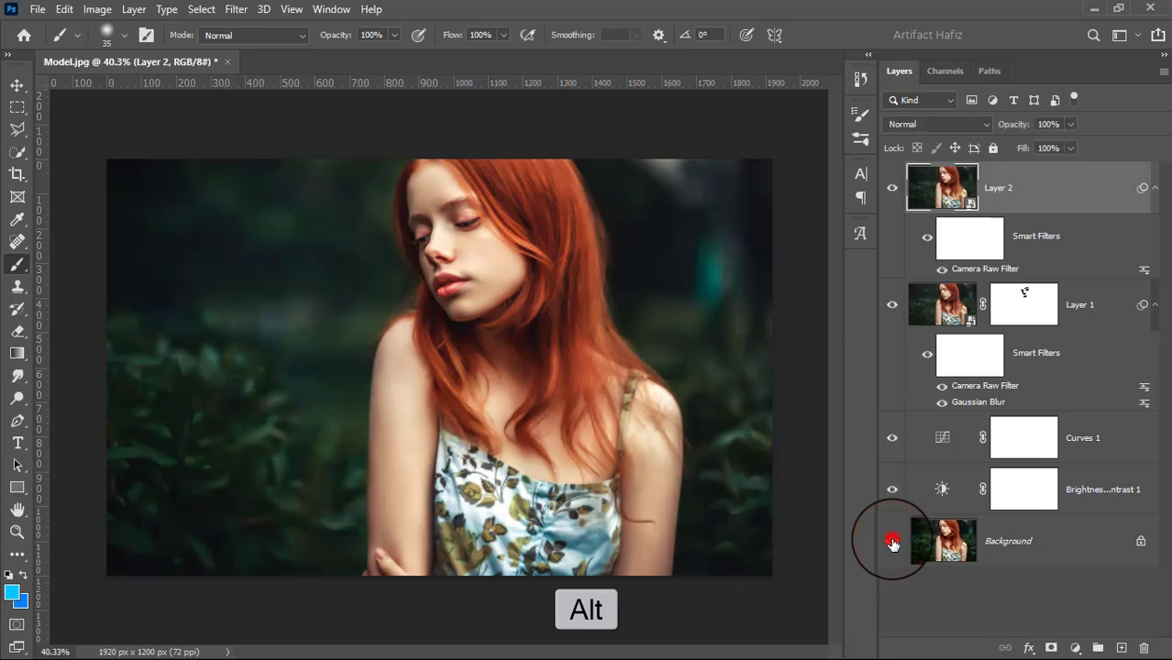
pyautogui.keyDown('alt'); pyautogui.click(892, 543); pyautogui.keyUp('alt')
pyautogui.keyDown('alt'); pyautogui.click(892, 543); pyautogui.keyUp('alt')
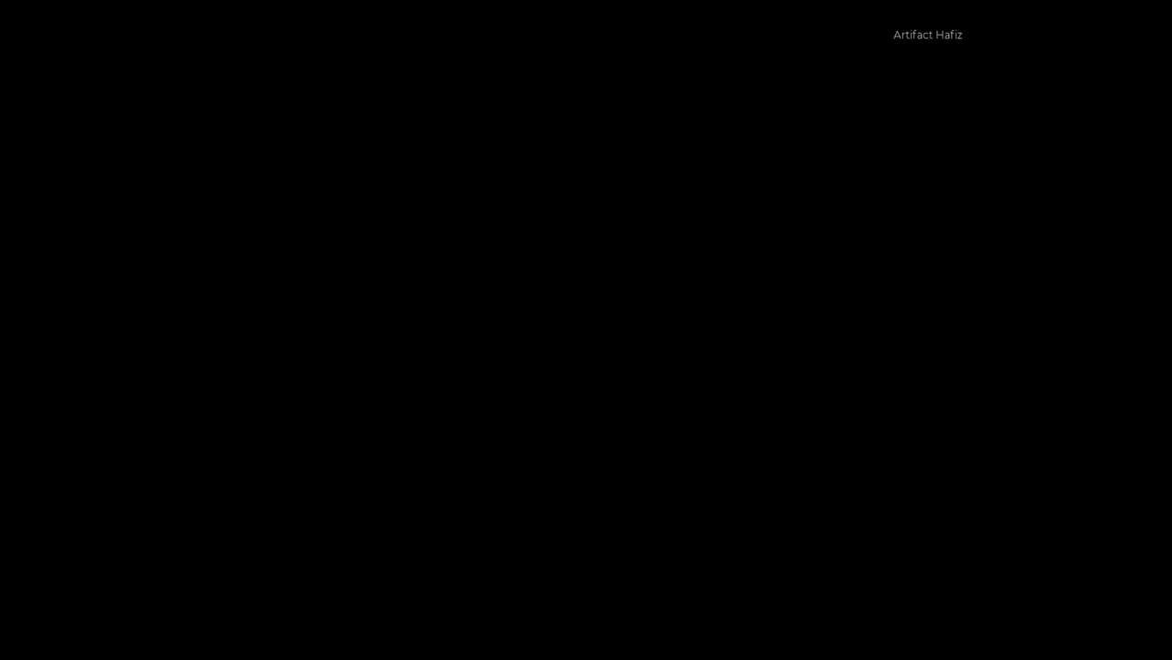